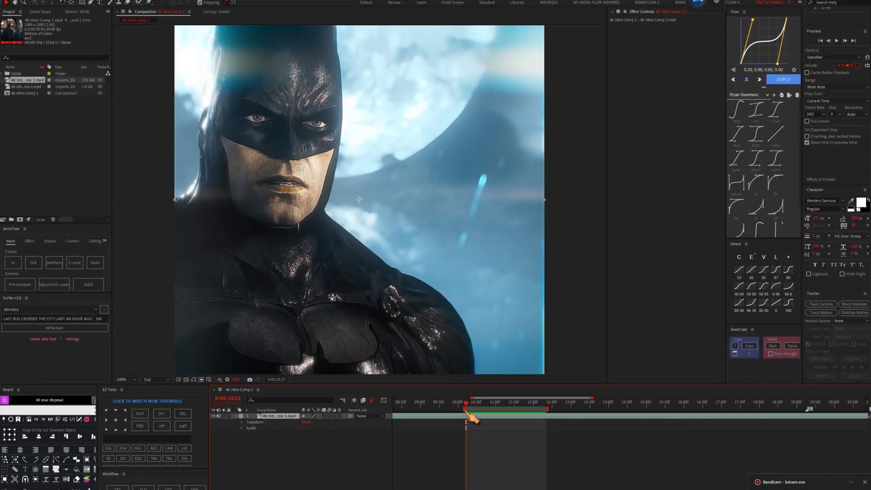
Drag the work-area start bracket slightly left so the preview range begins a little earlier
left_click_drag(464, 410, 460, 410)
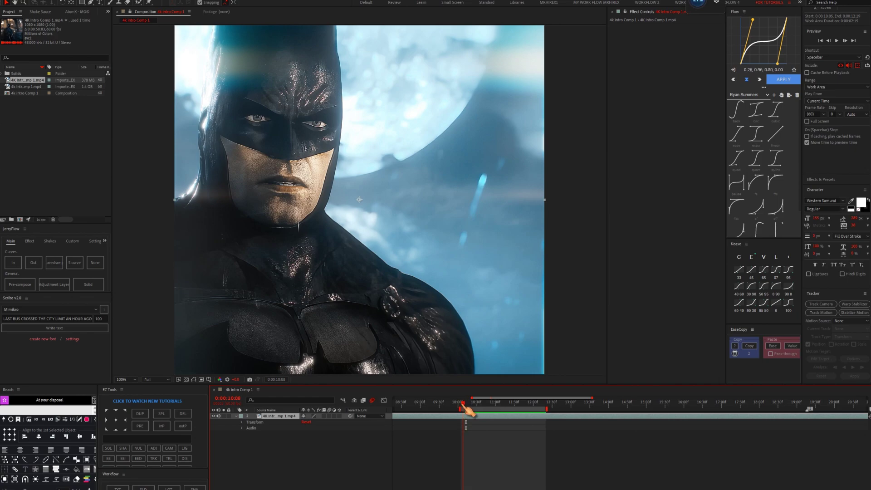
Preview the work area, then return the playhead to 0:00:10:07 on the Batman shot
key("space")
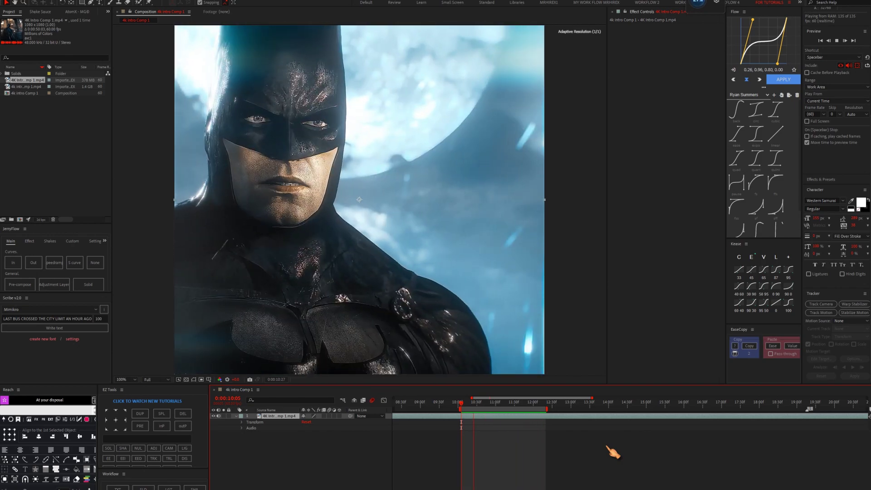
key("space")
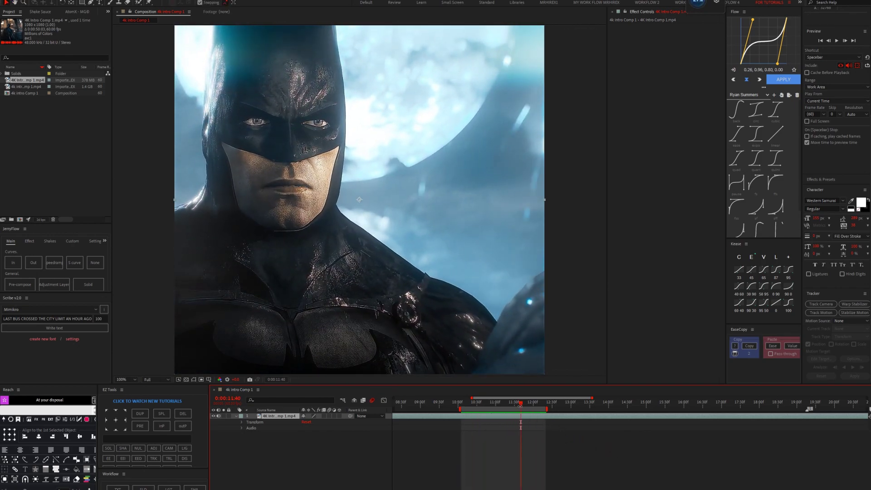
left_click_drag(520, 403, 463, 418)
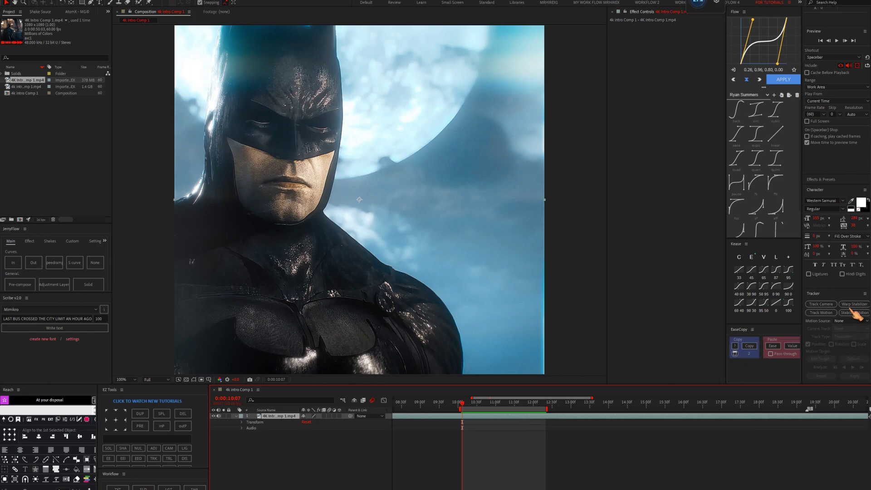
Add a motion tracker to the Batman clip with an enlarged search box over his nose
left_click(827, 315)
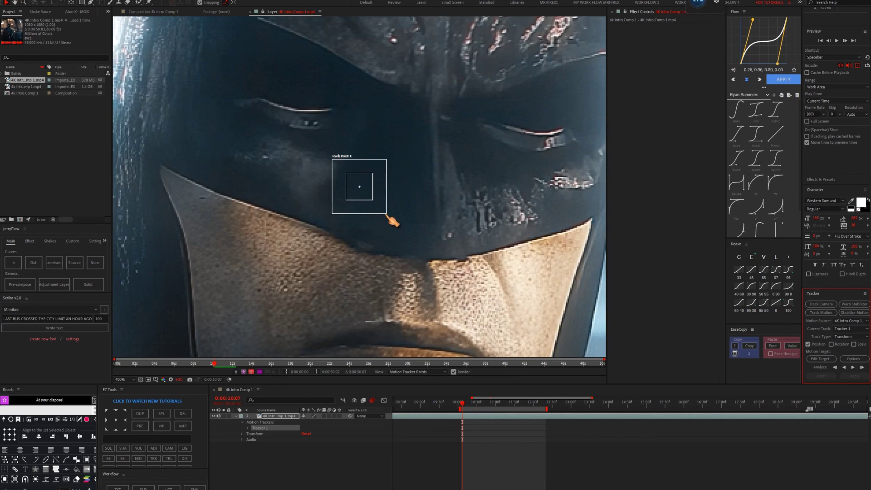
left_click_drag(387, 214, 466, 307)
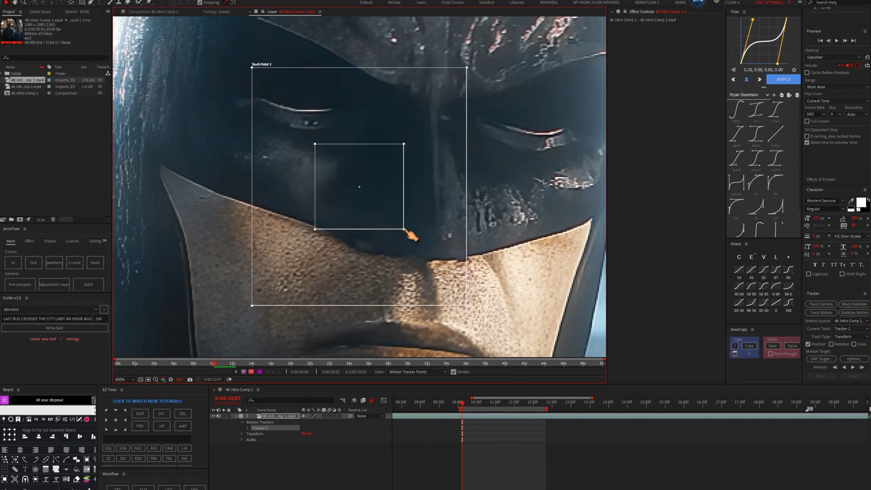
scroll(379, 202, "down", 4)
left_click_drag(362, 195, 376, 216)
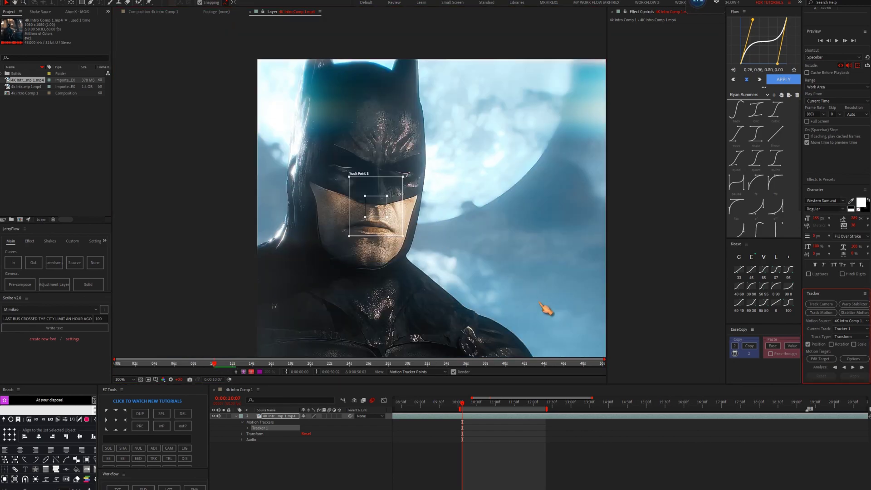
Analyze Tracker 1 forward on Batman's nose up to the shot cut at 0:00:11:57
left_click(854, 367)
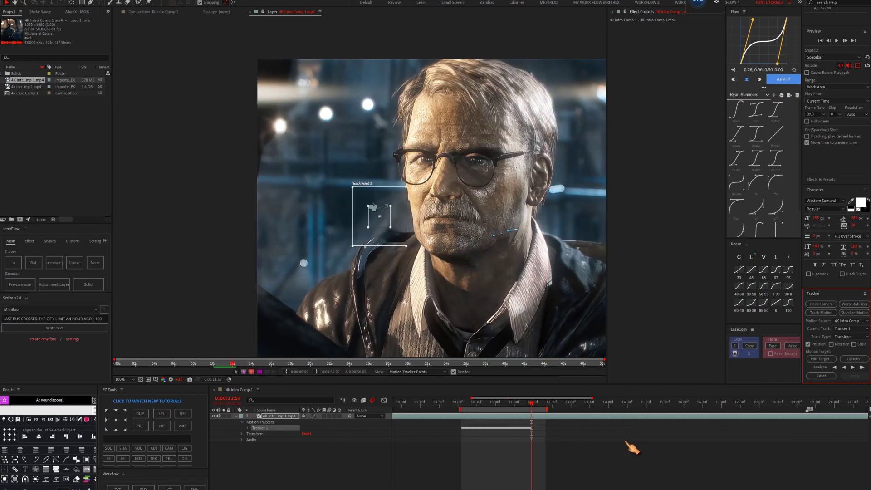
Create a new null object and apply the tracker's X and Y motion to Null 2
right_click(270, 466)
mouse_move(358, 380)
left_click(416, 421)
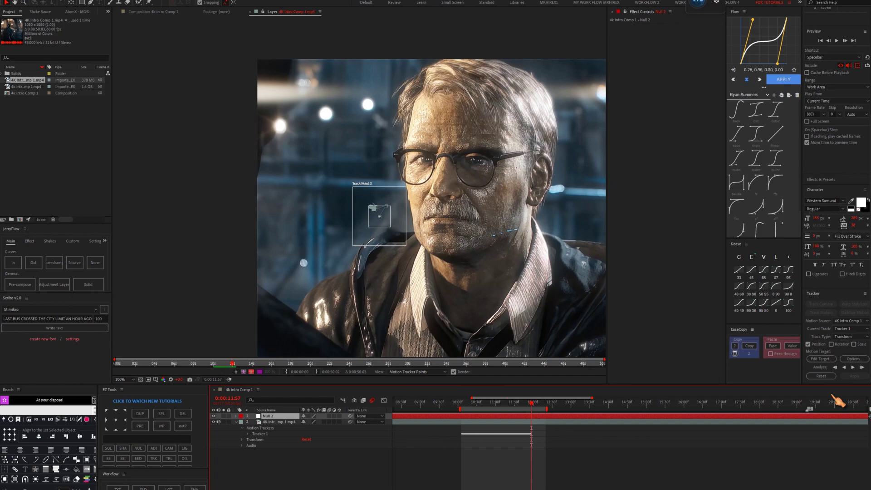
left_click(819, 358)
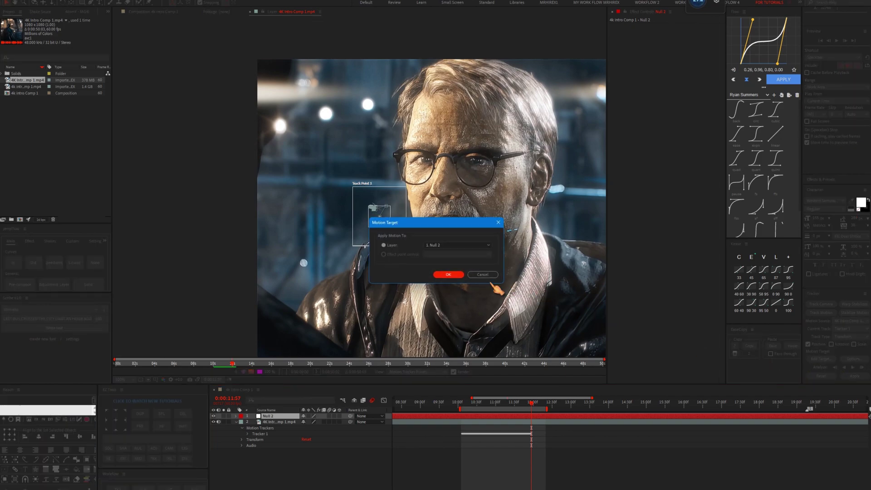
left_click(448, 275)
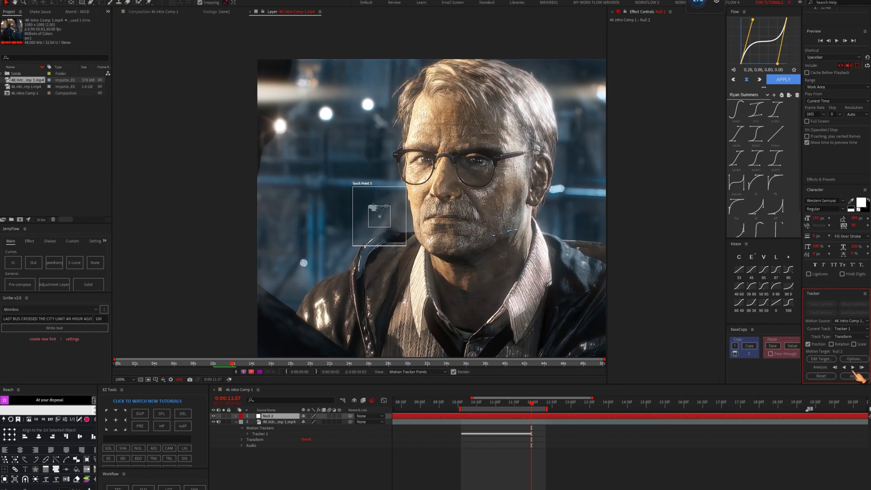
left_click(855, 377)
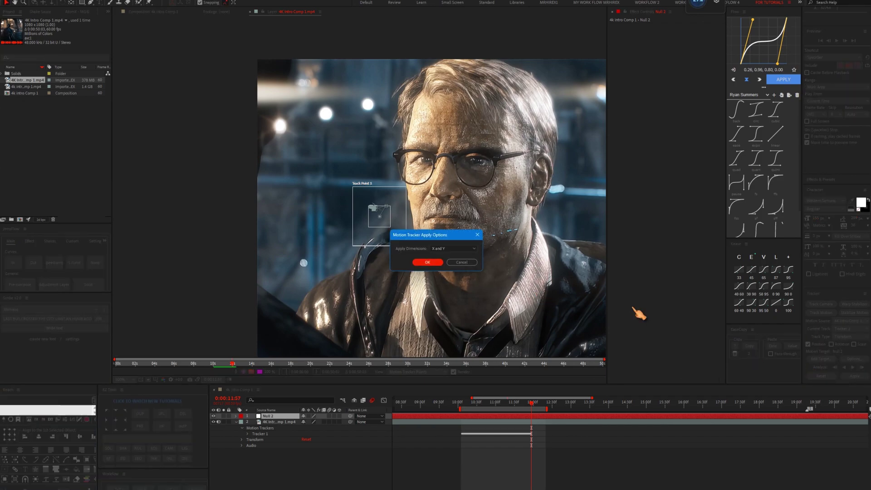
left_click(430, 265)
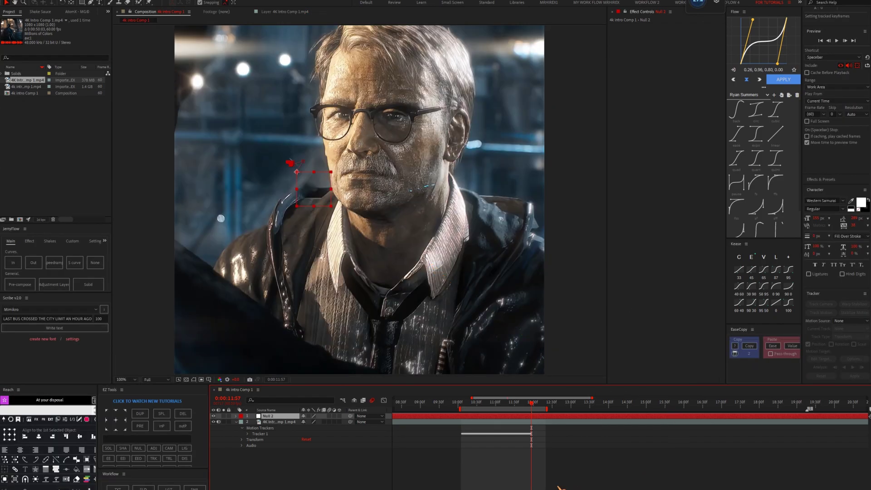
Move Null 2 below the Batman footage layer, collapse the footage properties and select it
mouse_move(532, 404)
left_mouse_down()
mouse_move(471, 417)
mouse_move(515, 417)
left_mouse_up()
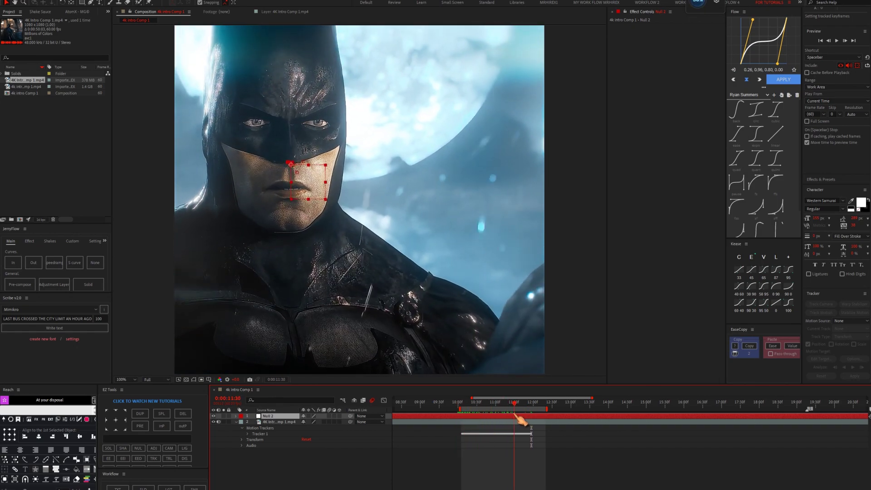
left_click(229, 429)
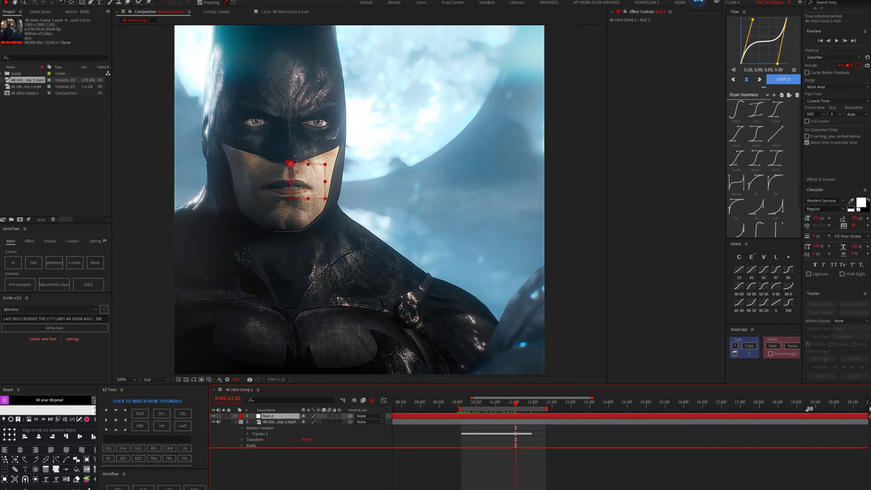
left_click_drag(272, 416, 272, 447)
left_click(241, 416)
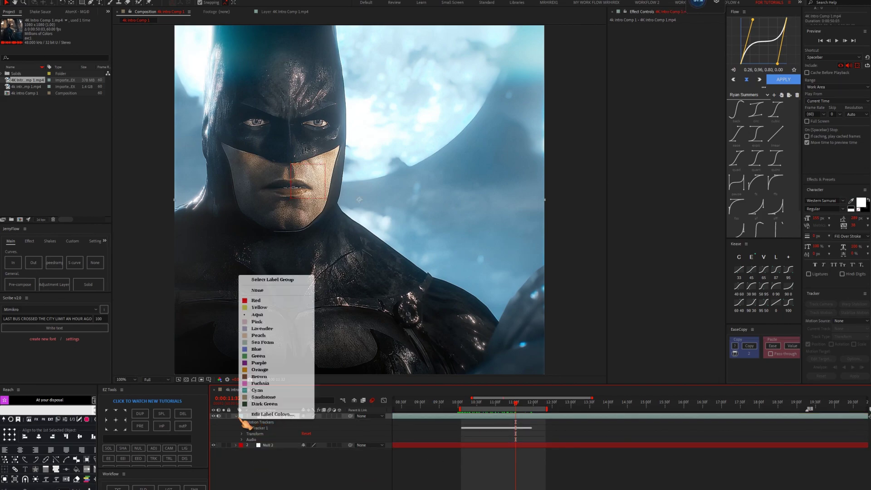
left_click(236, 416)
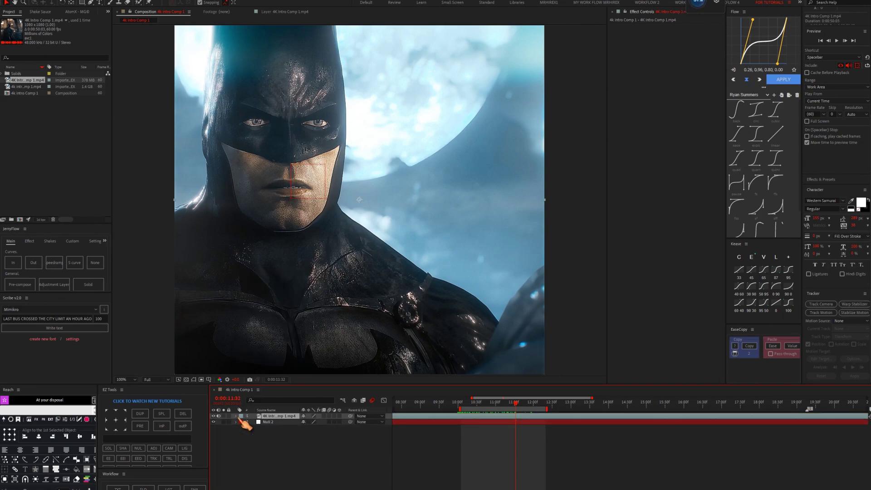
left_click(281, 416)
Move the Scribe v2.0 panel out and back into its dock, focusing its text field
left_click_drag(19, 304, 587, 196)
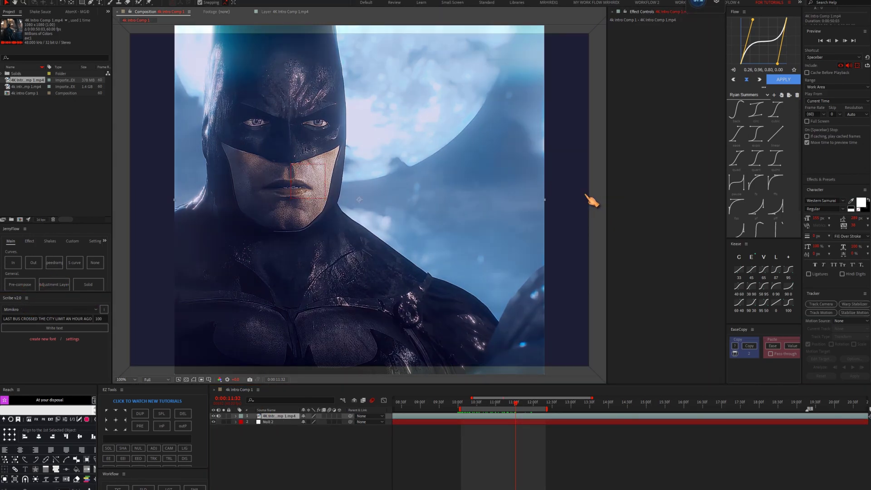
left_click_drag(592, 201, 44, 309)
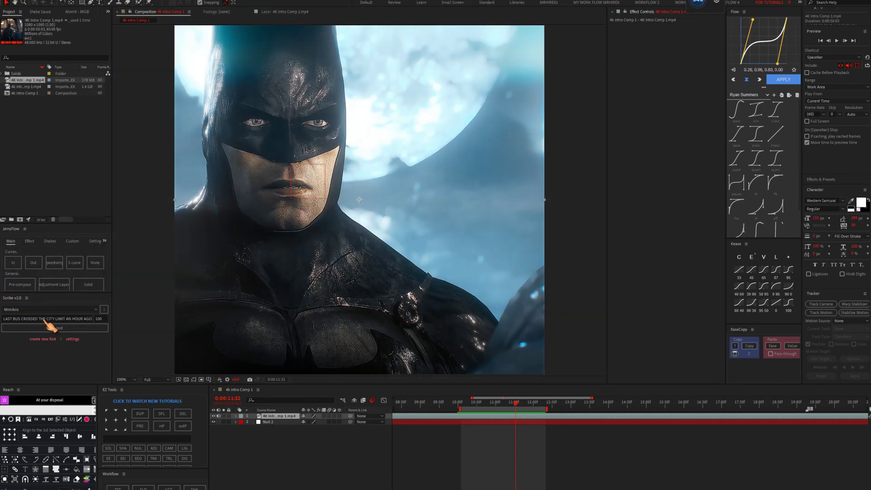
left_click(44, 304)
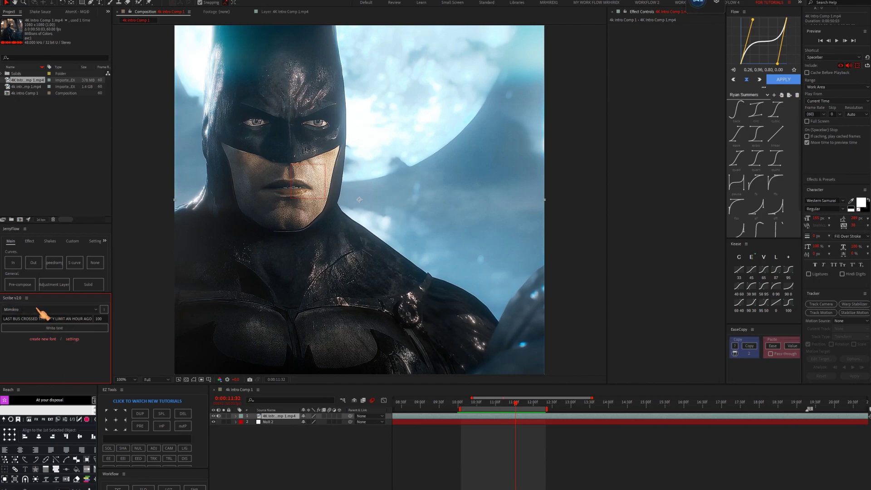
left_click(89, 319)
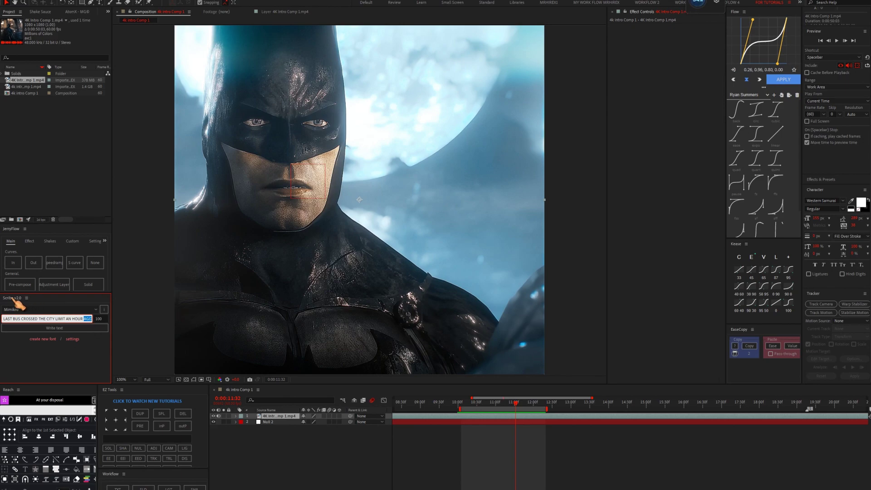
key("Return")
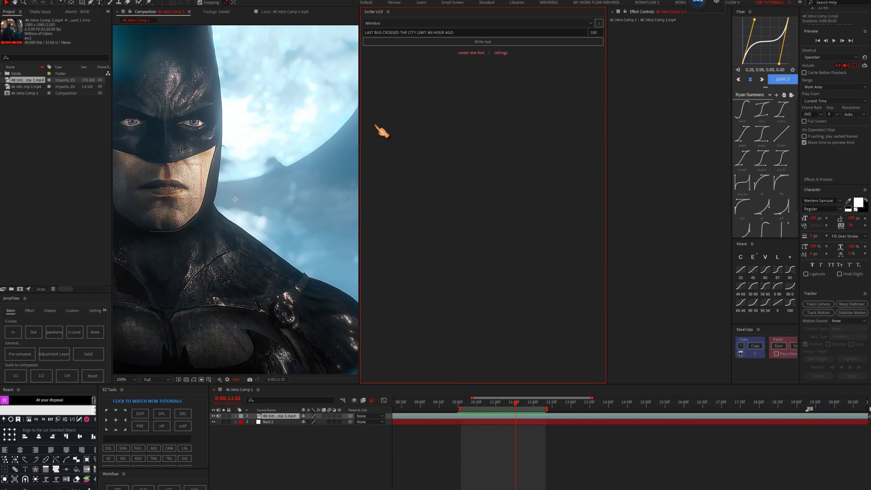
Re-dock the Scribe panel in a new position and widen it and the Composition viewer
left_click_drag(411, 15, 658, 377)
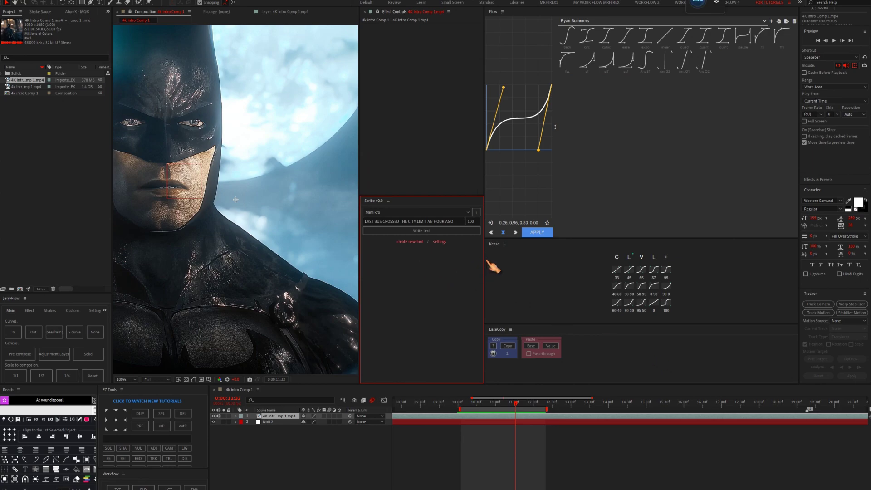
left_click_drag(484, 260, 723, 320)
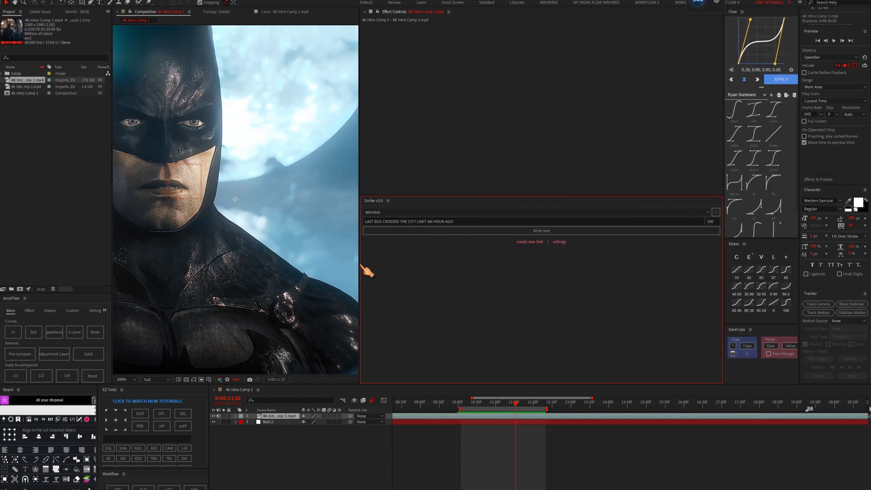
left_click_drag(358, 264, 591, 285)
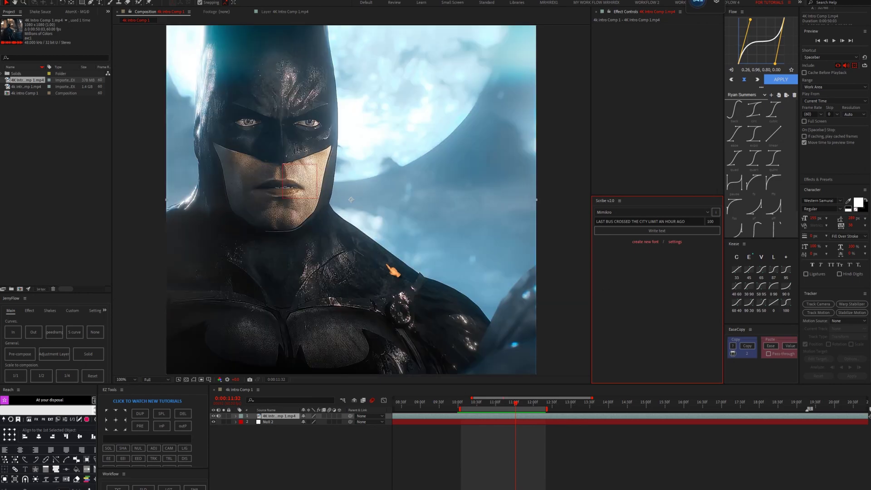
Replace the Scribe sample line with 'HOW IS THE EVACUATION GOING' and move the playhead to 10:53
left_click_drag(693, 220, 499, 220)
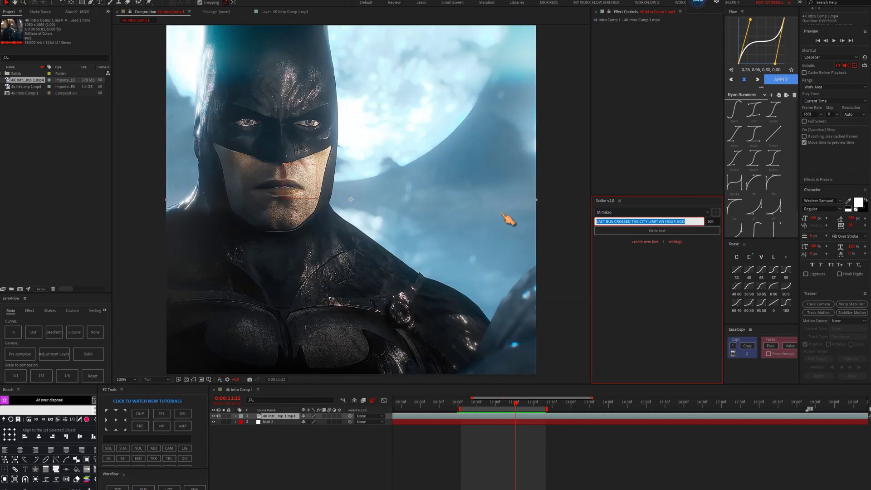
key("Caps_Lock")
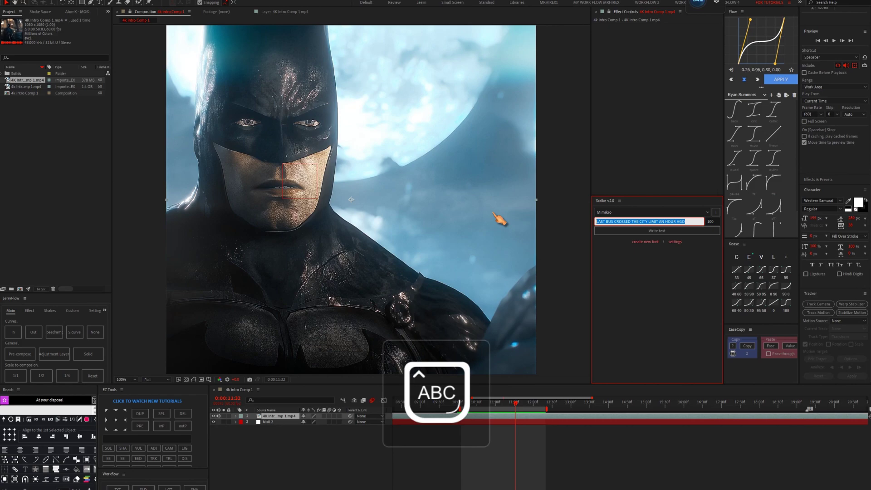
type("HOW")
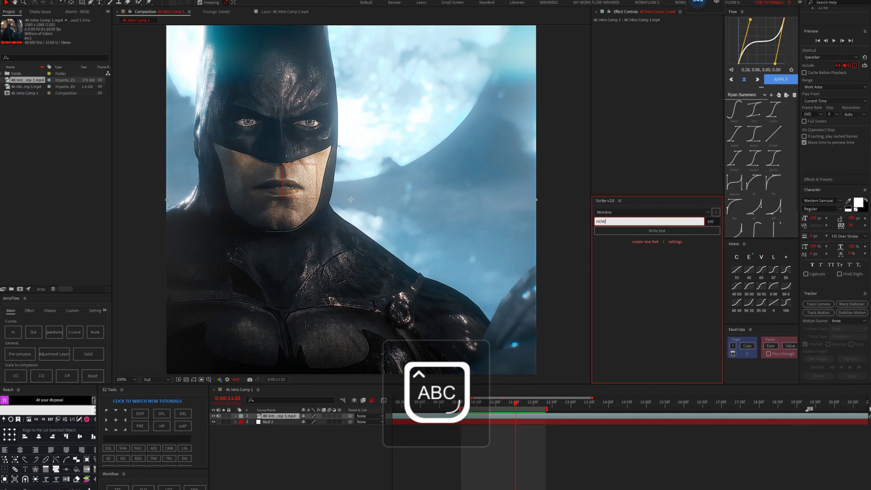
type(" IS THE EVACUATION GOING")
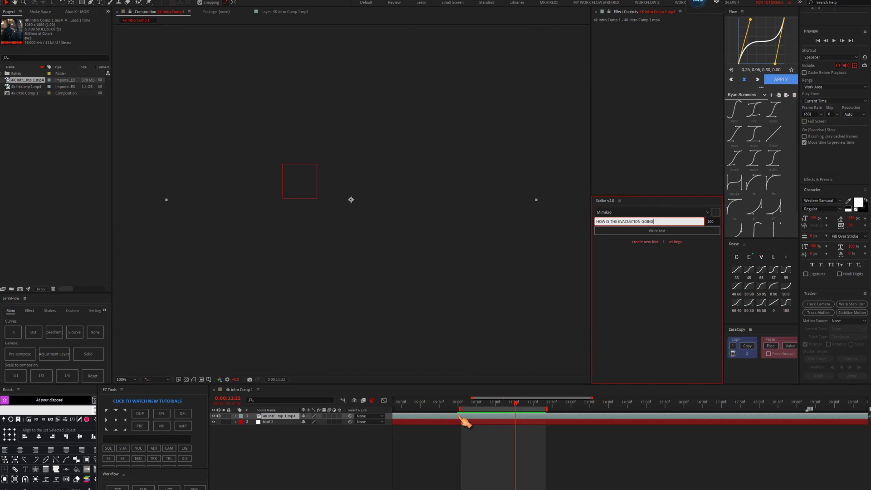
left_click(492, 403)
key("Caps_Lock")
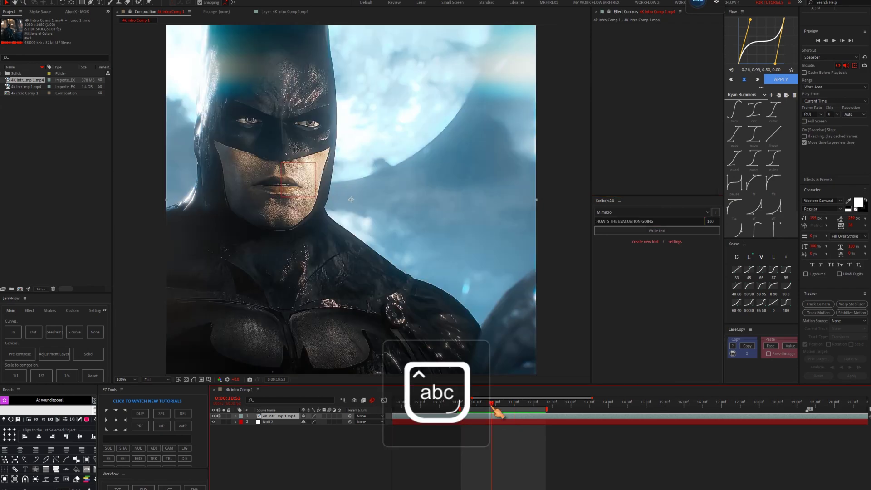
Generate the handwritten phrase layer, scale it to 65% and centre it across Batman's chest
left_click(632, 231)
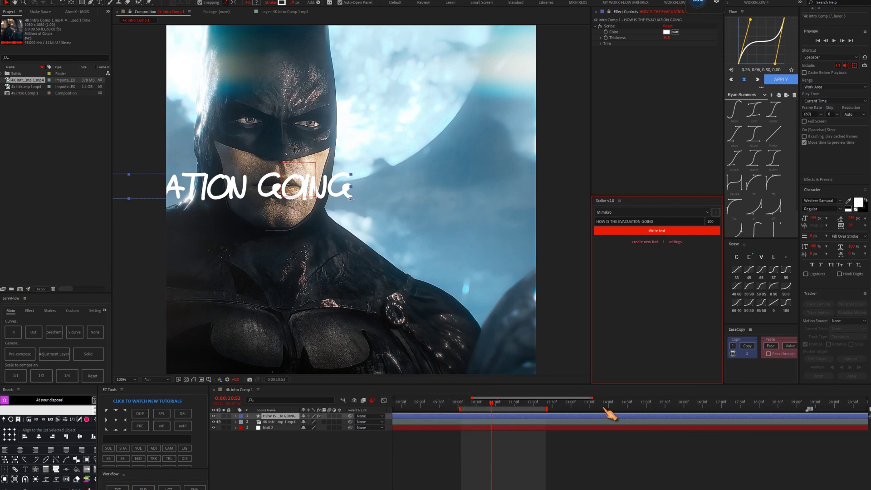
left_click_drag(463, 195, 493, 251)
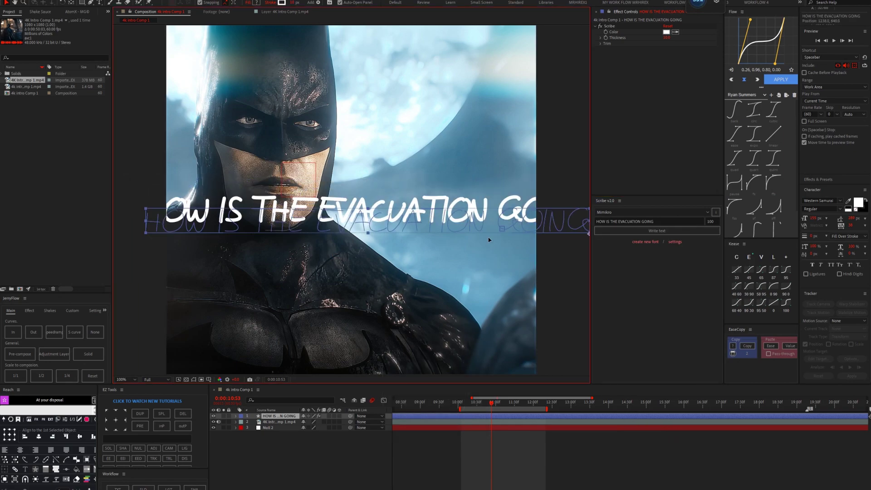
key("s")
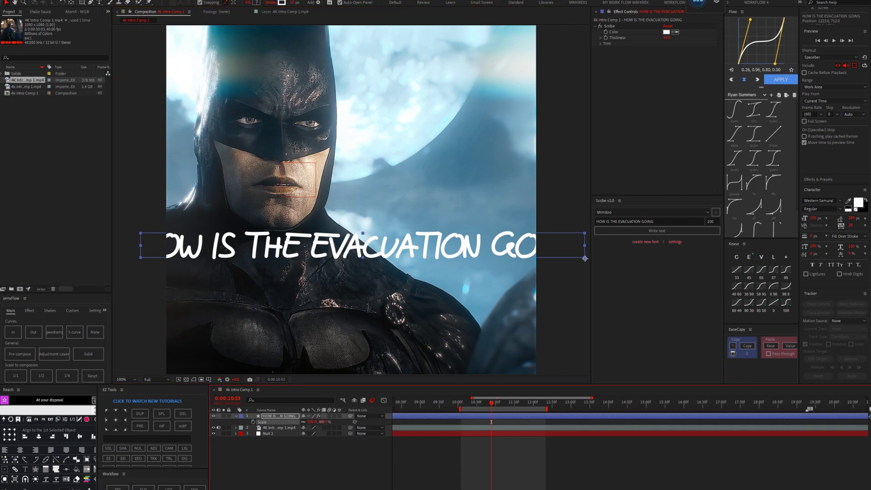
left_click_drag(324, 422, 310, 422)
left_click_drag(481, 254, 384, 249)
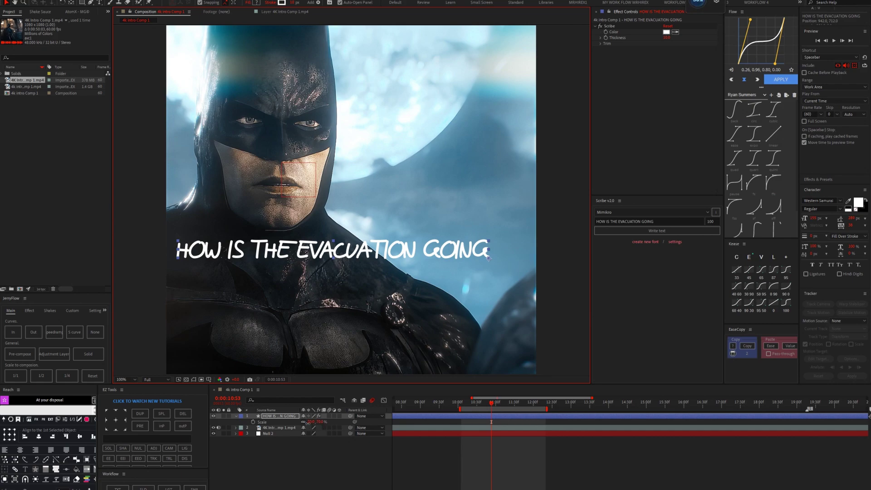
left_click_drag(308, 423, 306, 423)
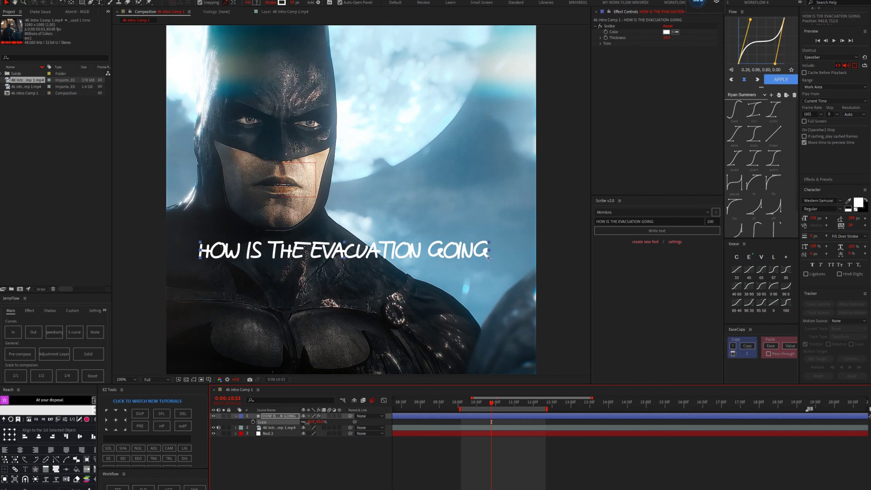
Lower the Scribe stroke Thickness so the handwriting is thinner
left_click(601, 37)
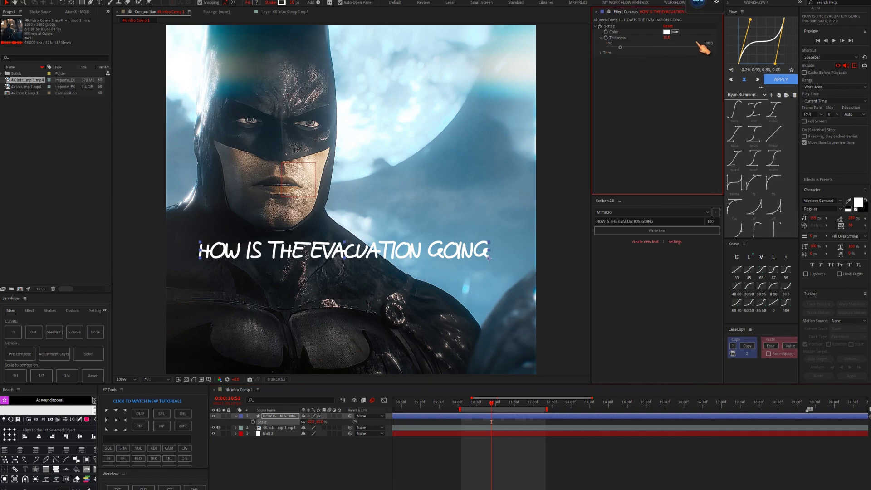
left_click_drag(668, 41, 649, 62)
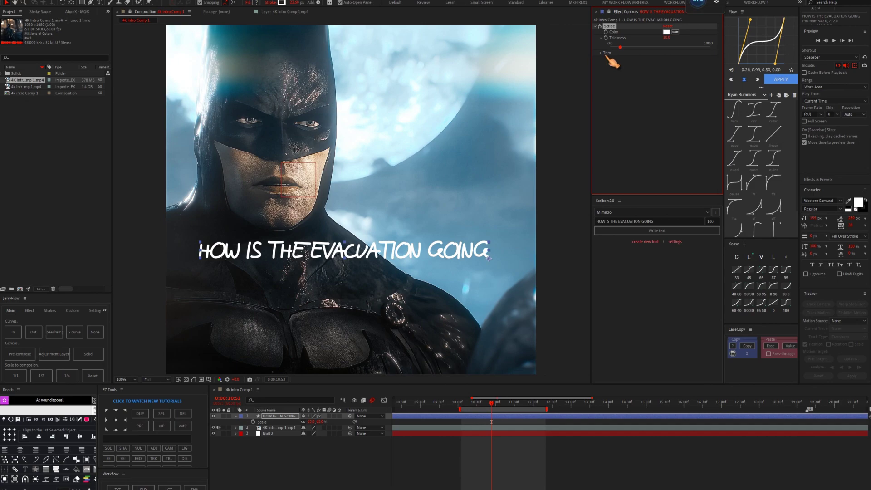
left_click_drag(621, 47, 613, 47)
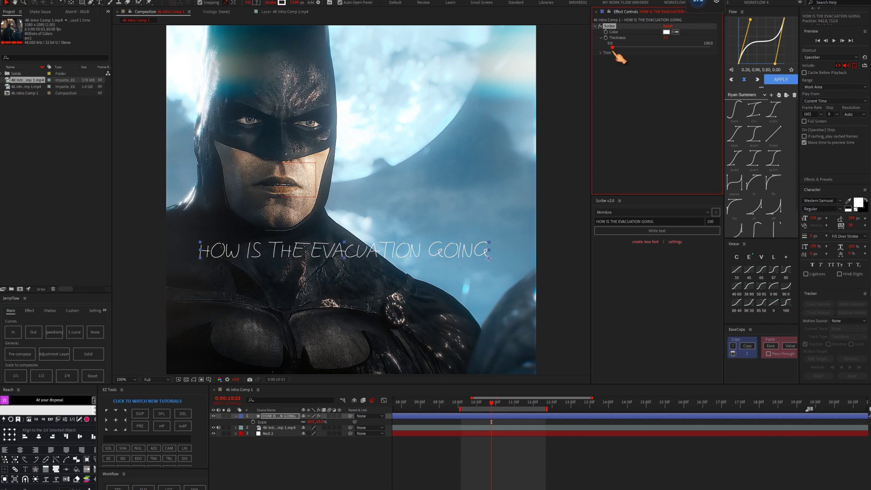
left_click_drag(613, 47, 613, 48)
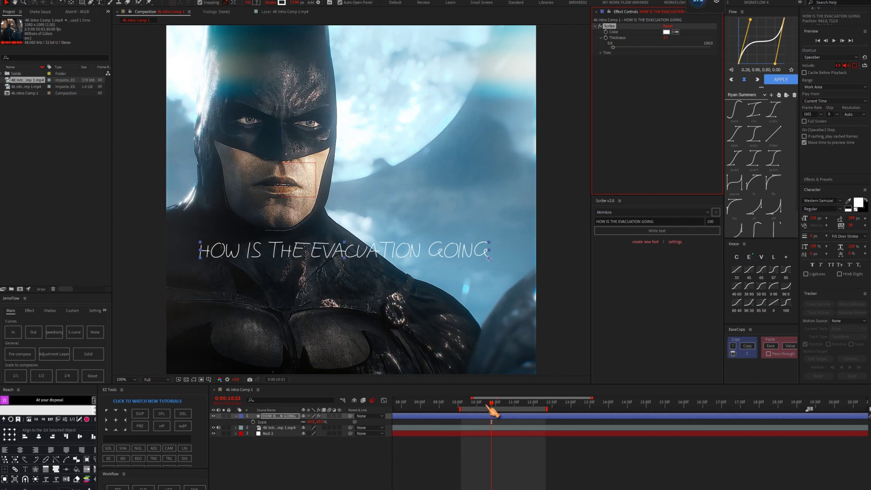
At 10:03, keyframe the Scribe Trim End at 0 so no text is drawn
left_click_drag(494, 405, 462, 409)
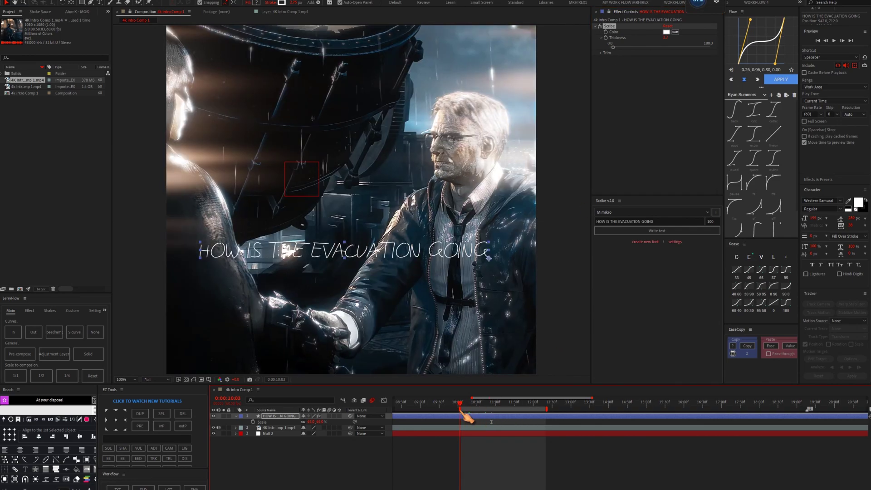
left_click(467, 422)
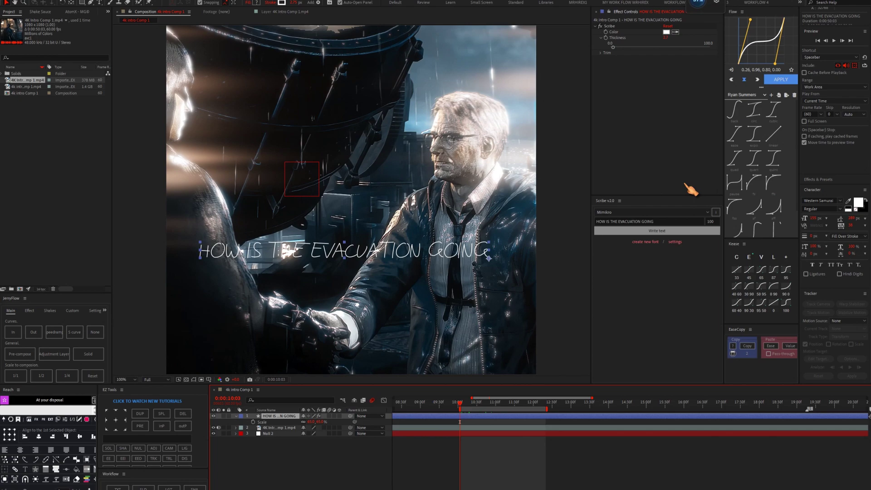
left_click(600, 53)
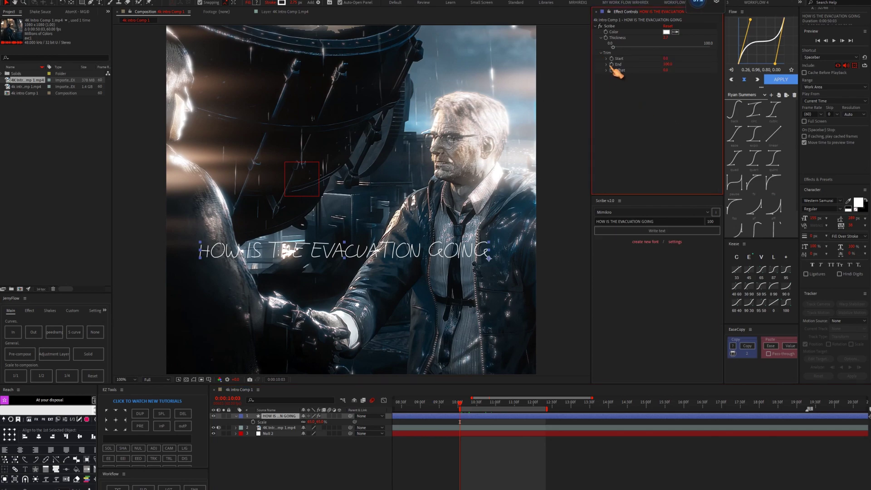
left_click(612, 64)
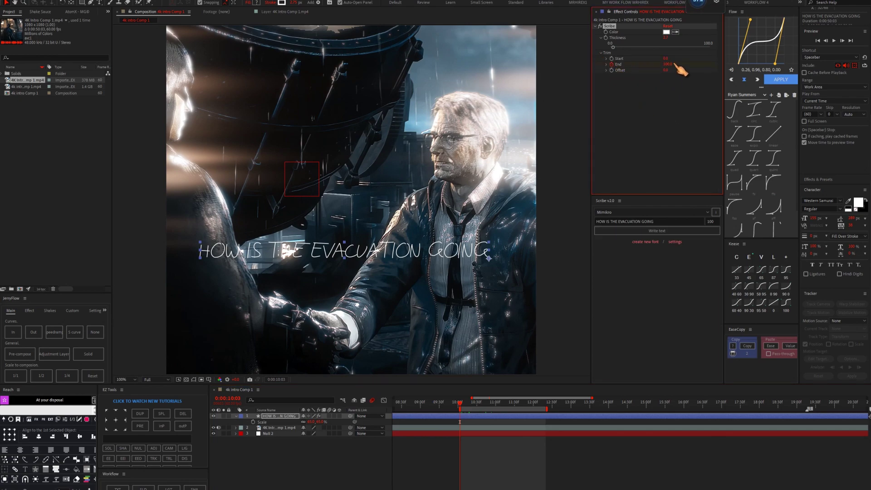
type("0")
key("Return")
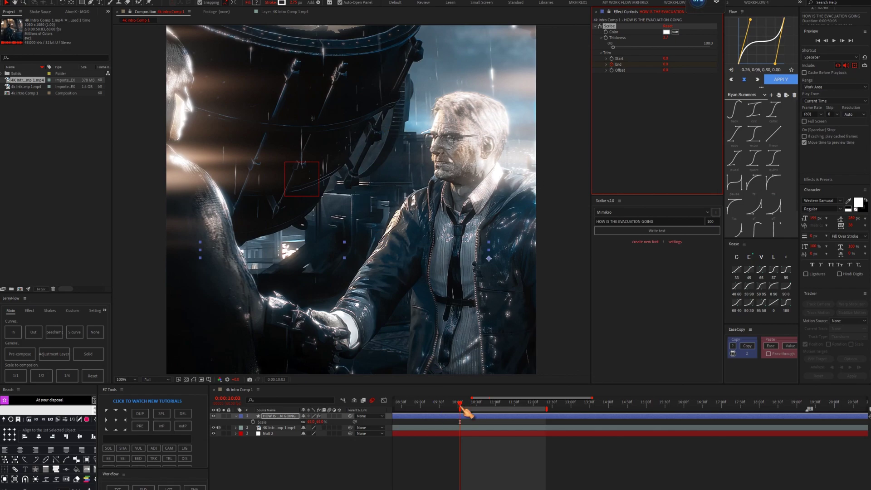
Add a Trim End keyframe of 100 at about 0:00:12:02 and preview the write-on
key("u")
mouse_move(461, 406)
left_mouse_down()
mouse_move(531, 408)
mouse_move(541, 417)
left_mouse_up()
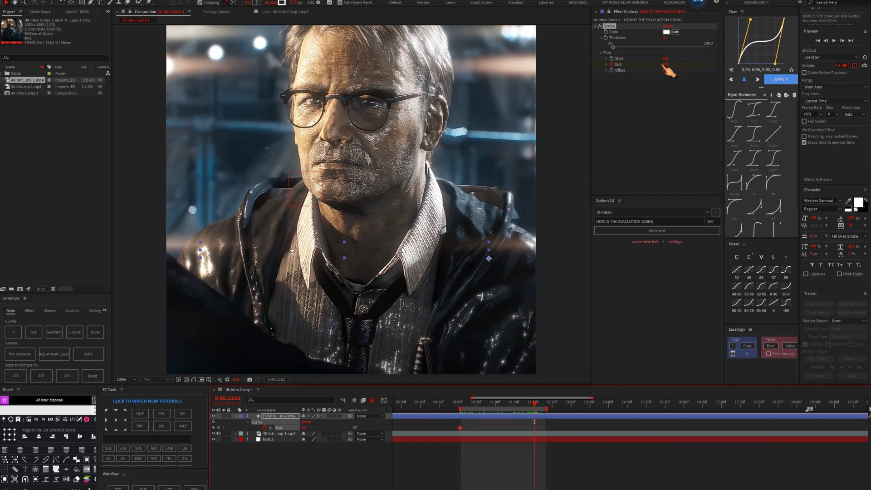
left_click_drag(666, 64, 726, 64)
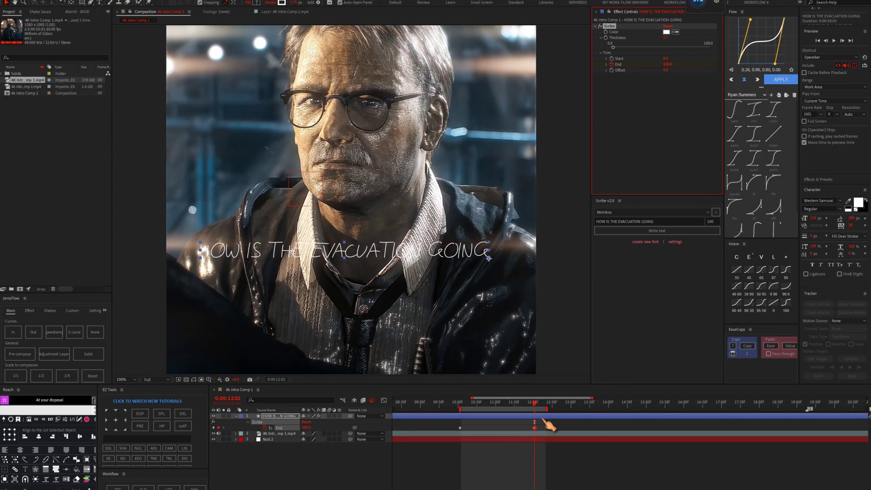
left_click_drag(536, 403, 476, 403)
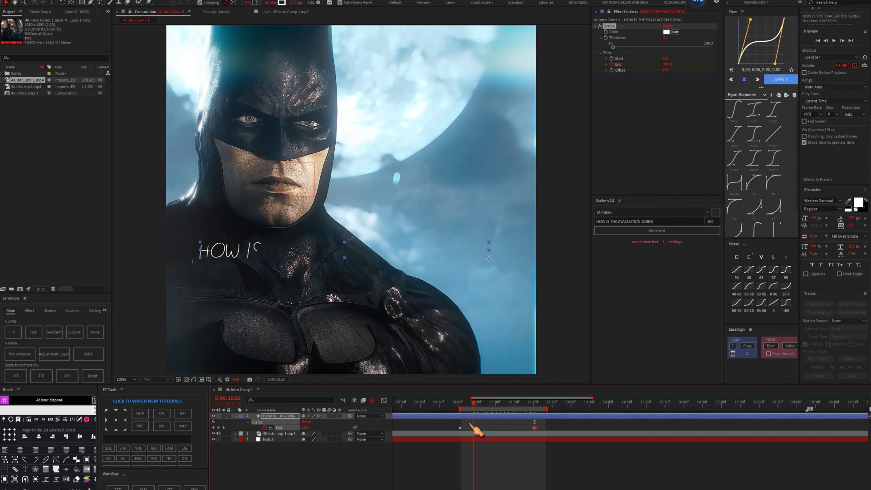
key("space")
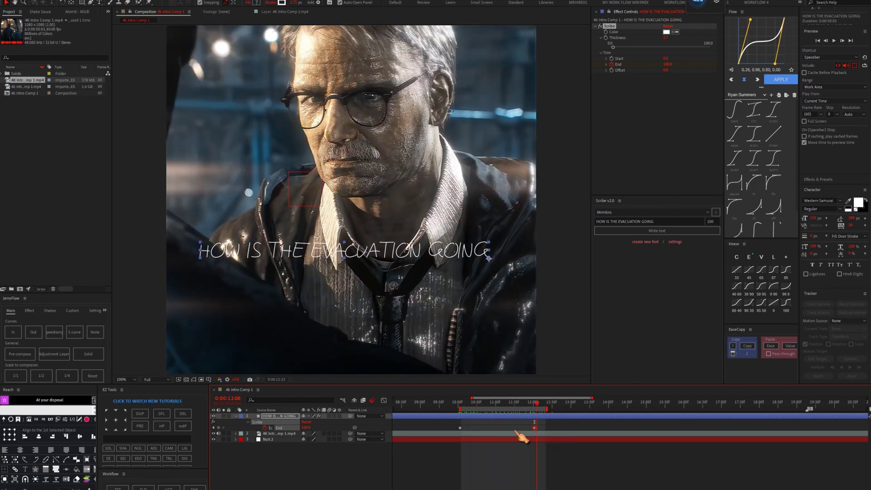
Easy Ease both Trim End keyframes and nudge them a few frames later
left_click_drag(555, 423, 449, 437)
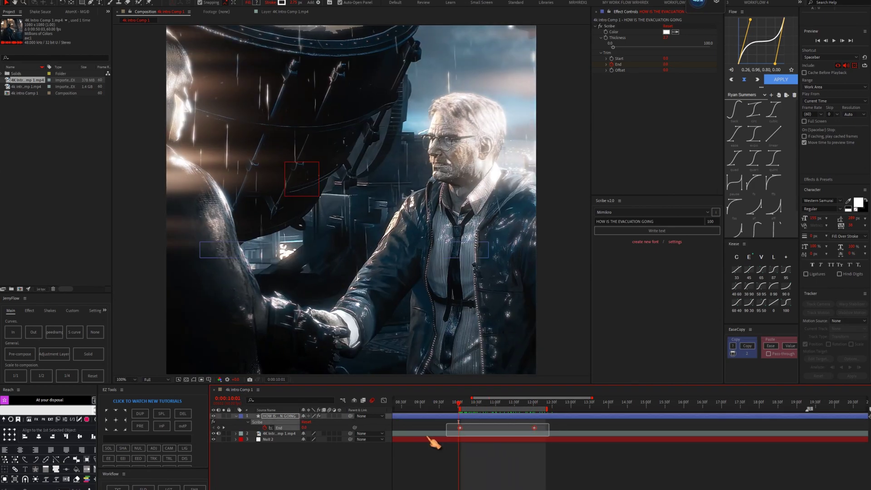
key("F9")
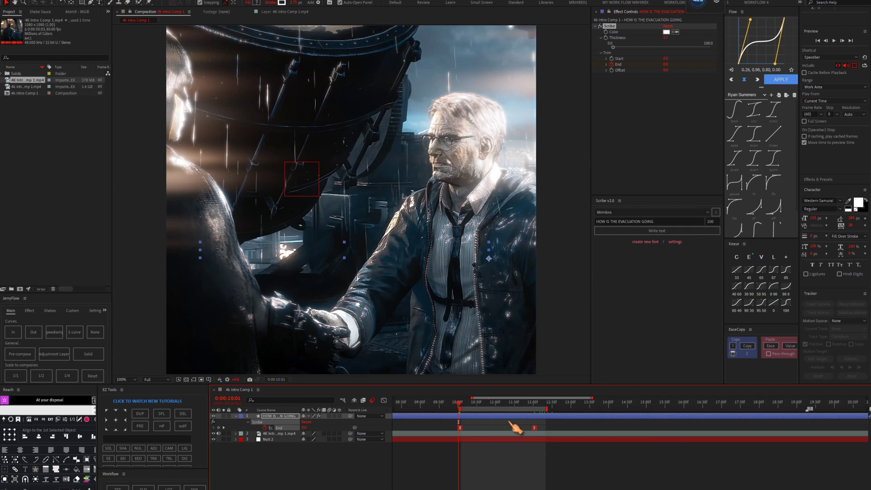
key("space")
left_click_drag(535, 428, 541, 433)
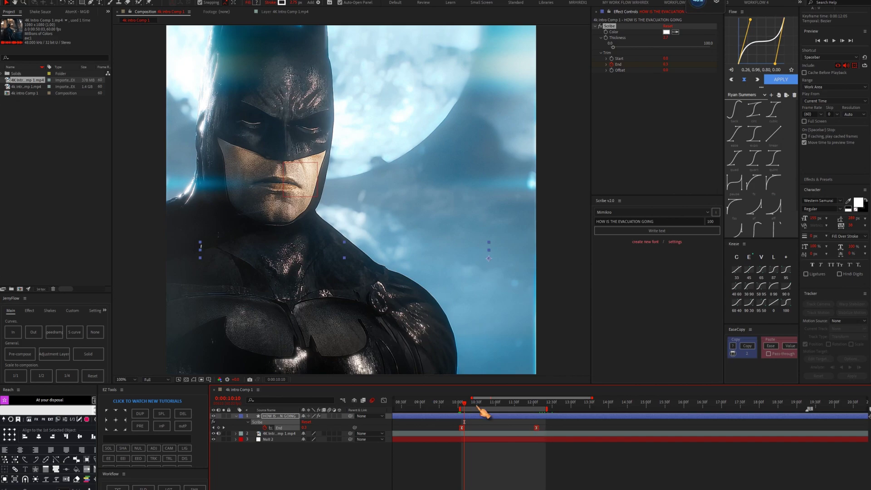
Reselect both End keyframes, shift them slightly later again and play back the write-on
key("F2")
left_click(462, 427)
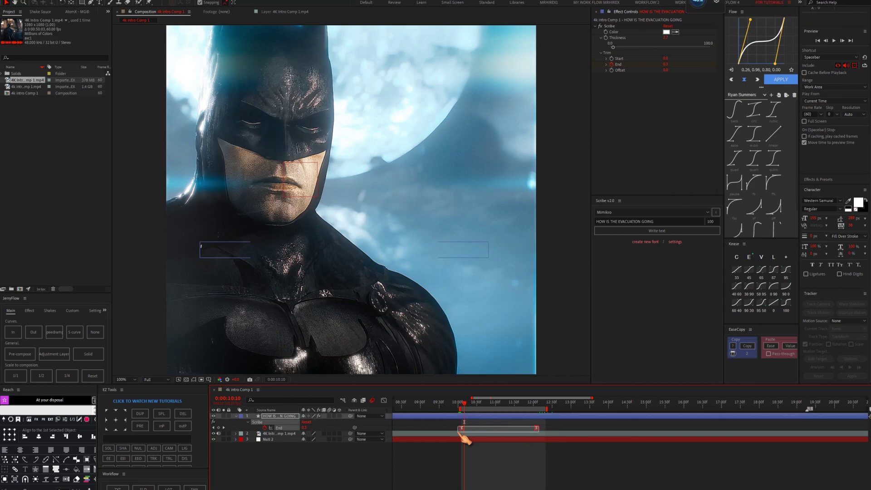
key("F2")
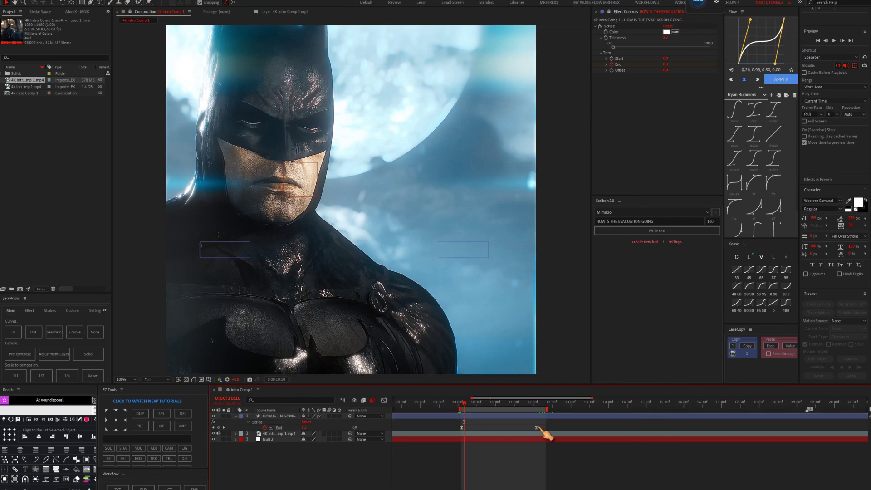
left_click_drag(542, 433, 458, 425)
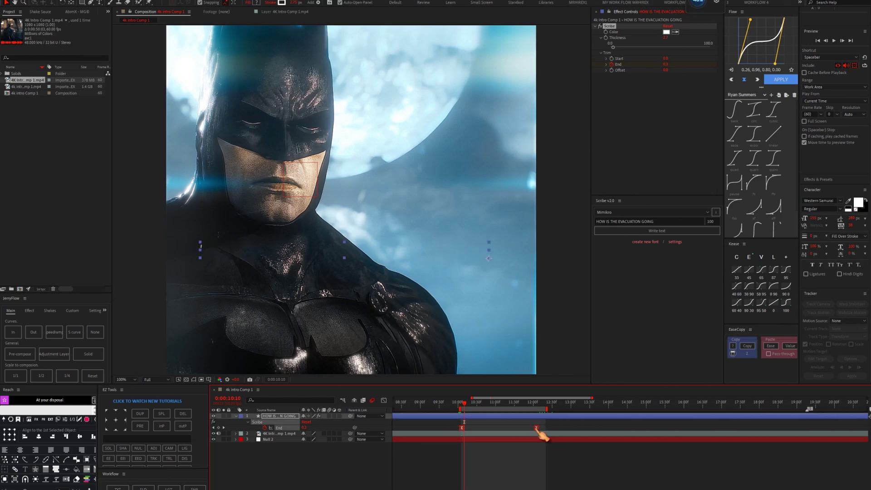
left_click_drag(537, 429, 541, 429)
key("space")
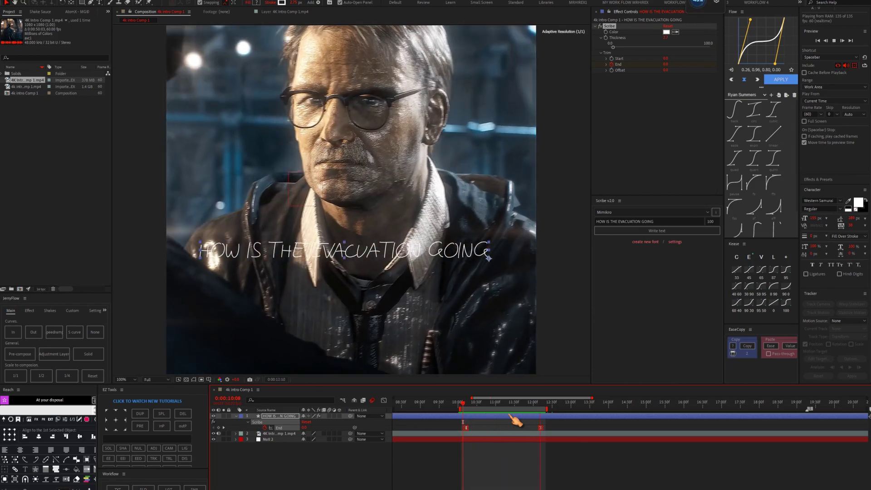
Shift both write-on keyframes slightly earlier and replay the preview
key("space")
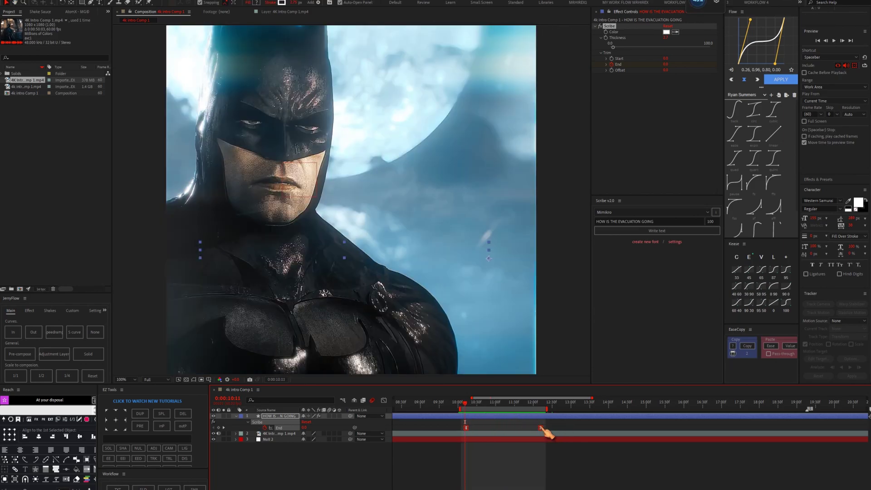
left_click_drag(541, 429, 537, 428)
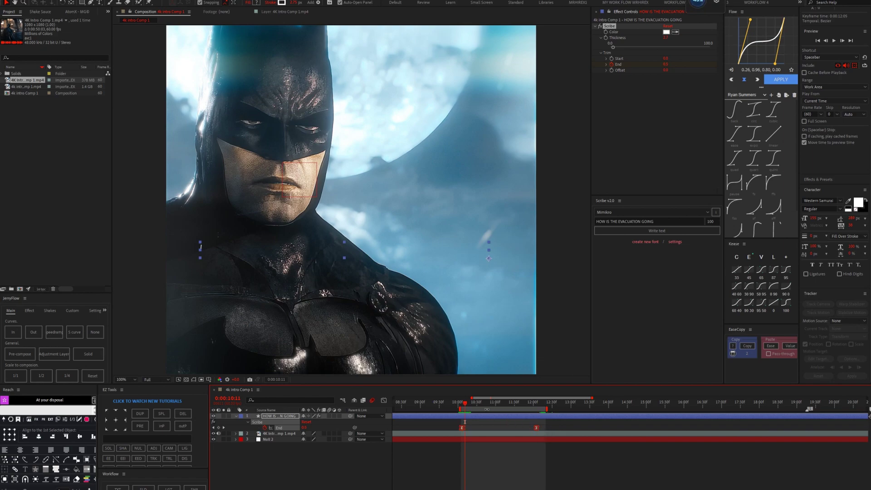
key("space")
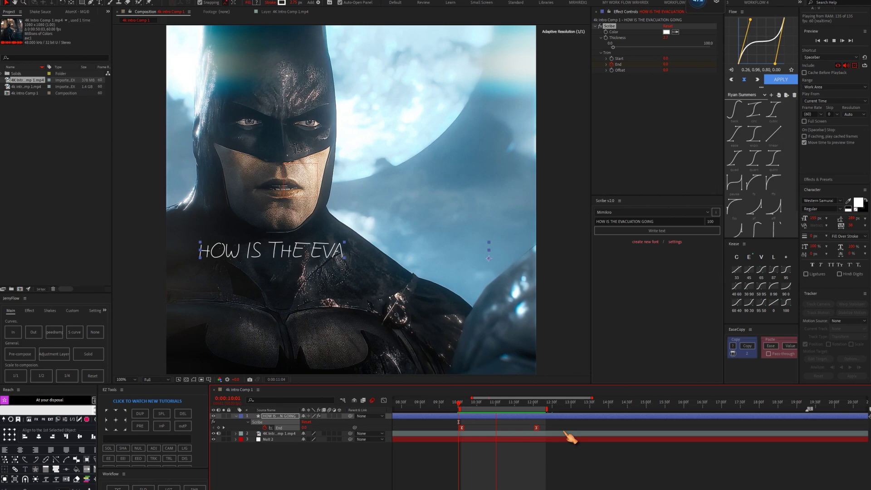
Advance one frame and reveal the text layer's Scale, which reads 65%
key("space")
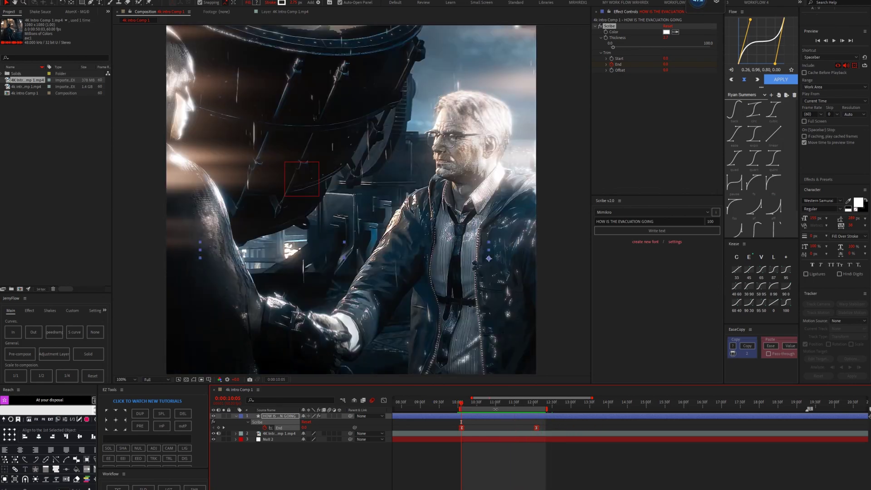
left_click_drag(470, 411, 462, 407)
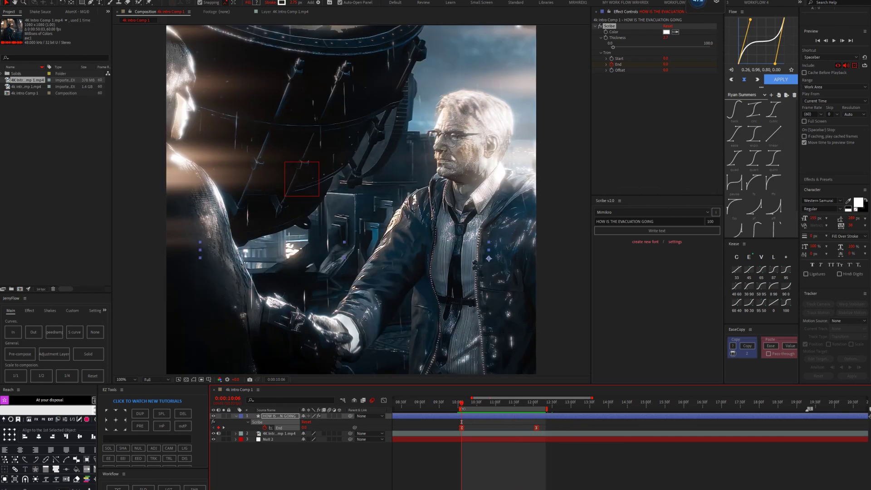
key("s")
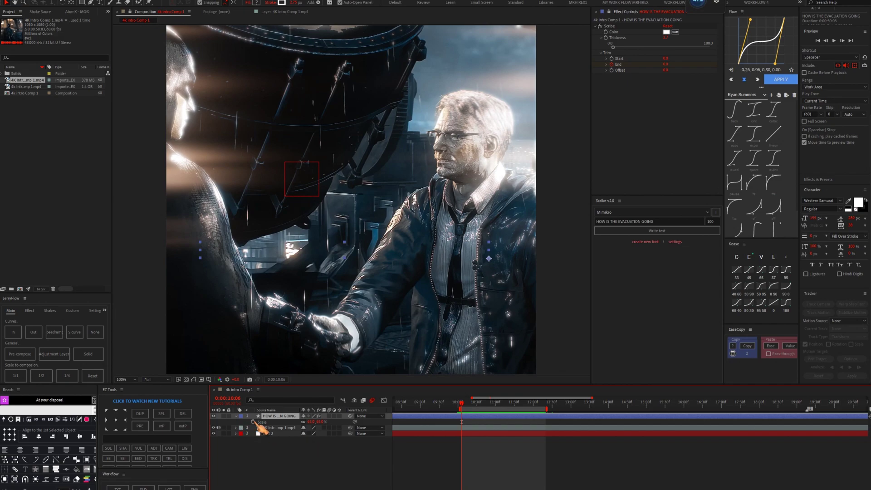
Key the text's Scale at 70% later in the shot, move it to about 12:18, and return to 10:00
left_click(253, 422)
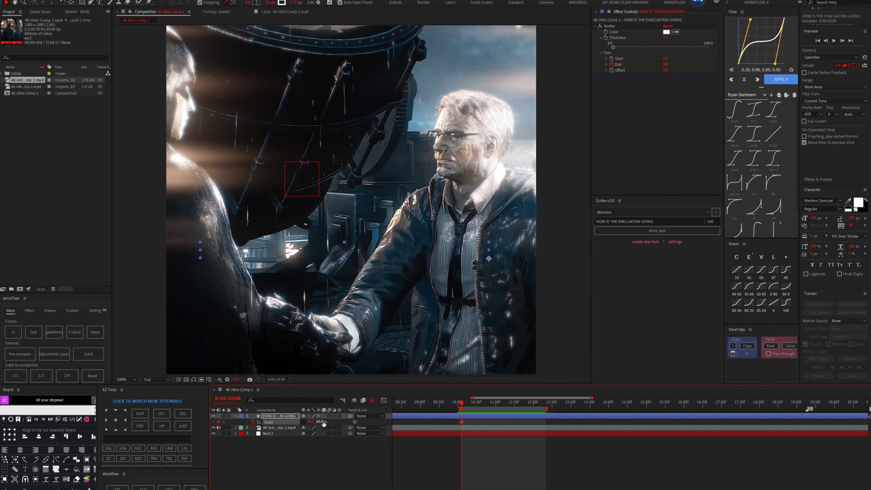
key("ctrl+z")
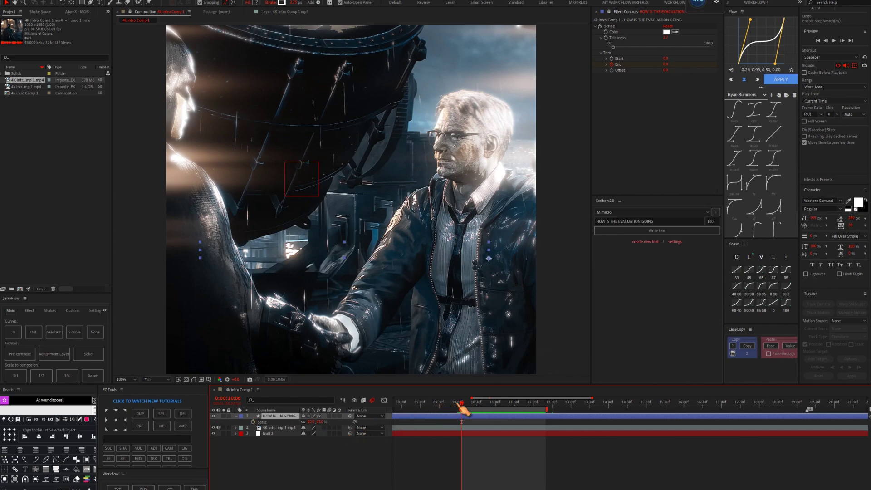
left_click_drag(463, 405, 490, 409)
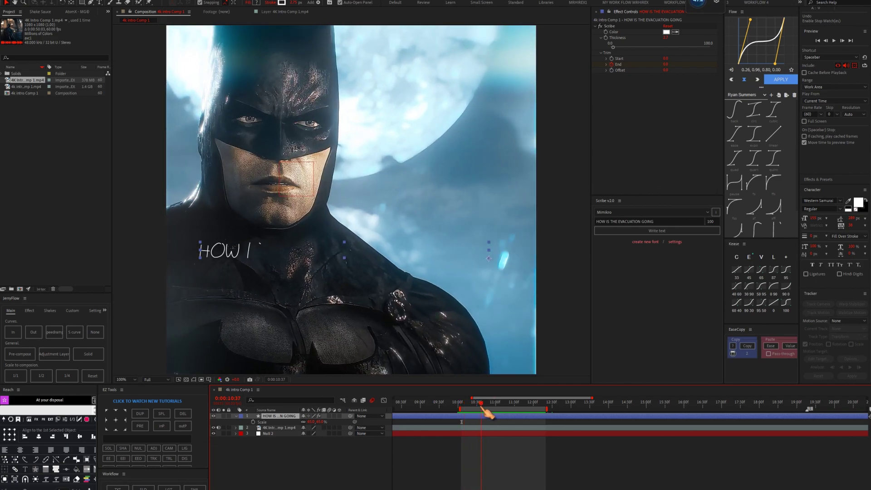
left_click(253, 422)
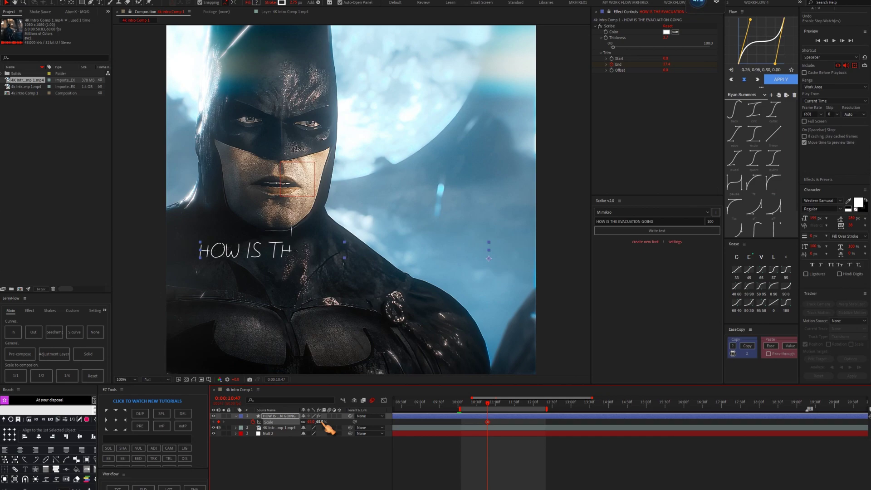
left_click_drag(322, 421, 321, 421)
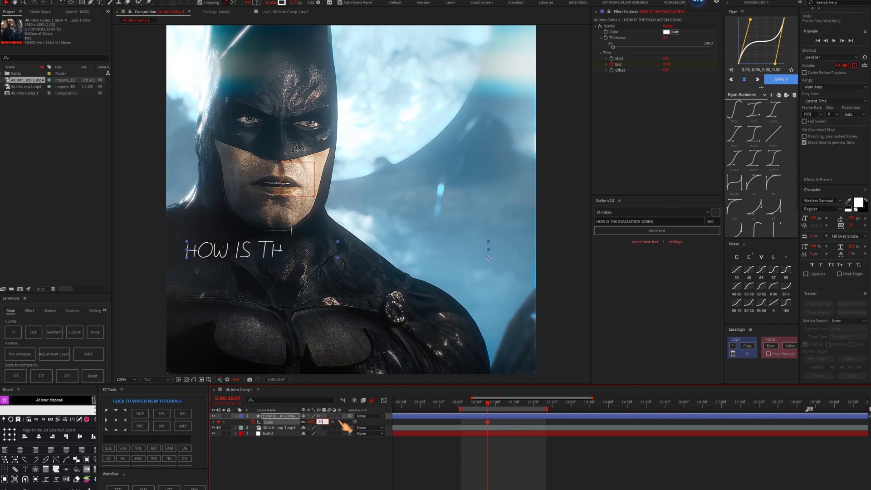
type("70")
left_click(340, 458)
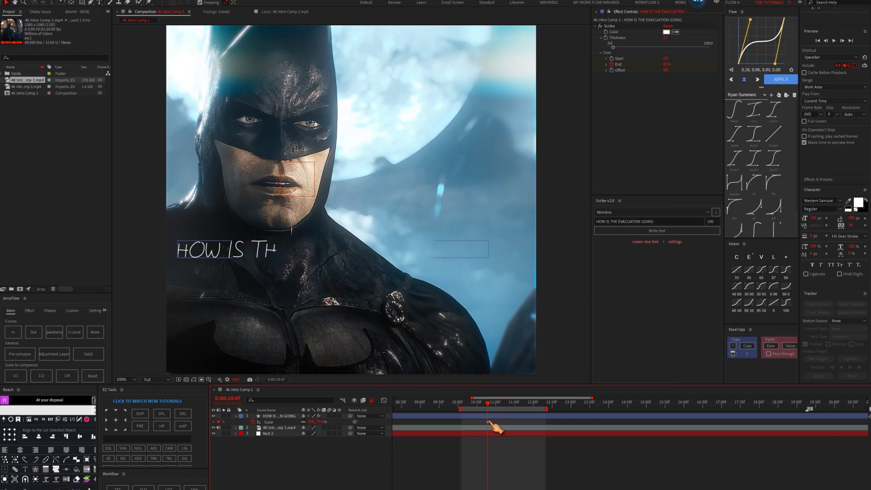
left_click_drag(489, 422, 544, 421)
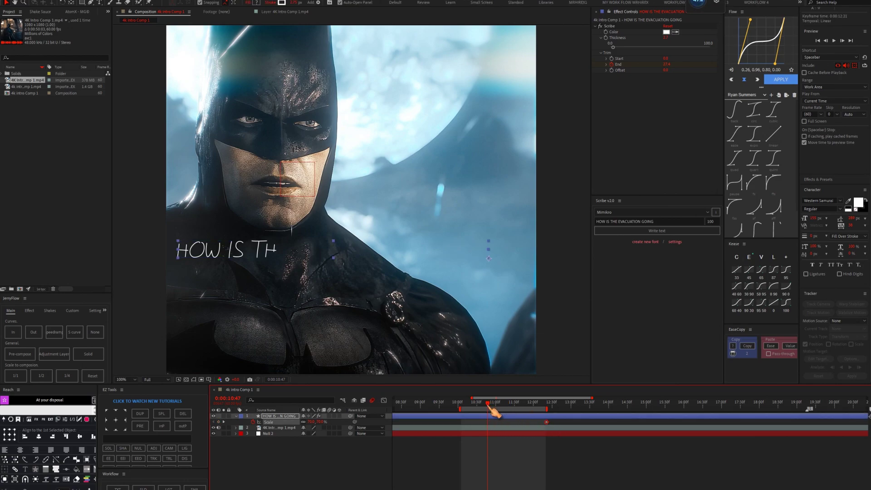
mouse_move(488, 409)
left_mouse_down()
mouse_move(459, 414)
mouse_move(467, 416)
left_mouse_up()
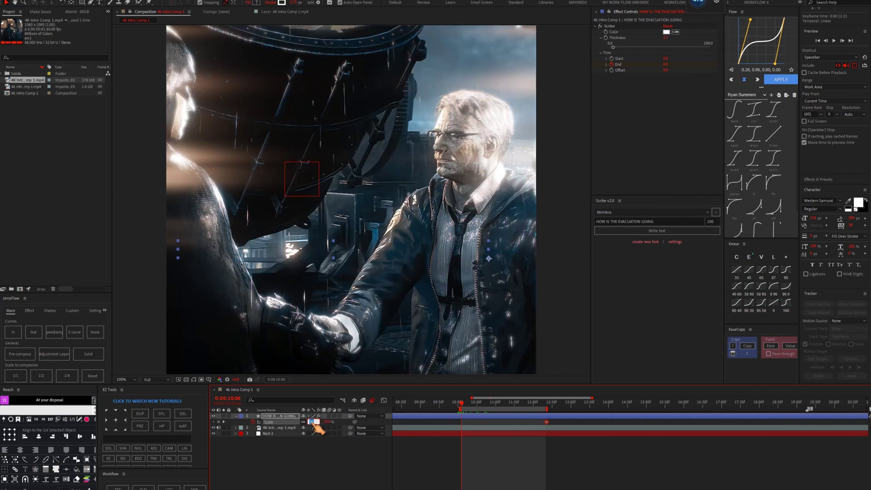
Commit the 65% starting Scale keyframe, Easy Ease both Scale keyframes, and preview the write-on
key("Return")
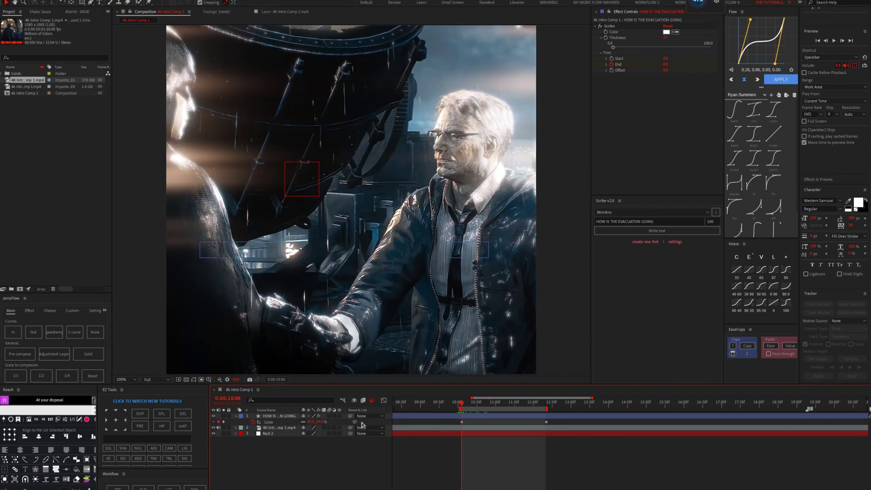
key("u")
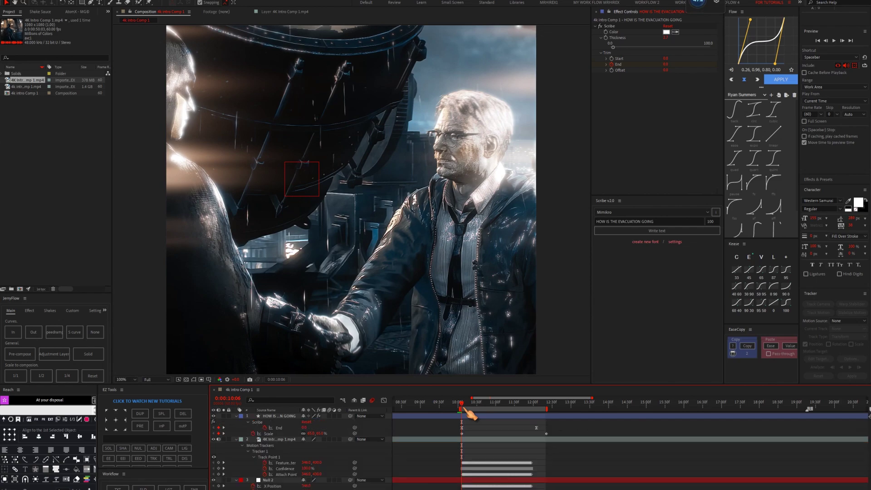
left_click_drag(557, 434, 456, 438)
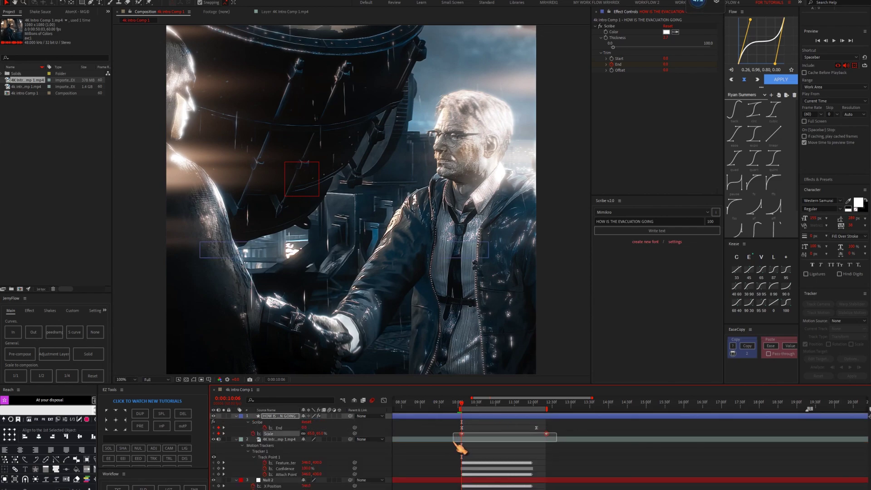
key("F9")
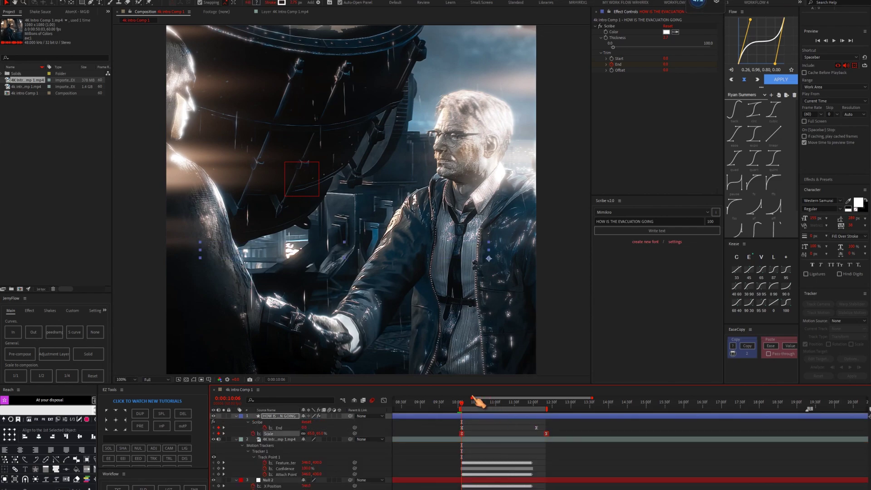
key("space")
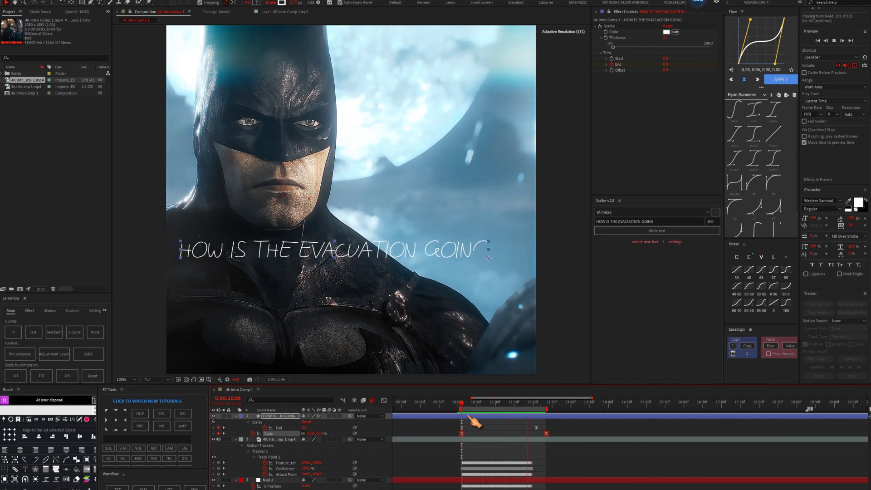
key("space")
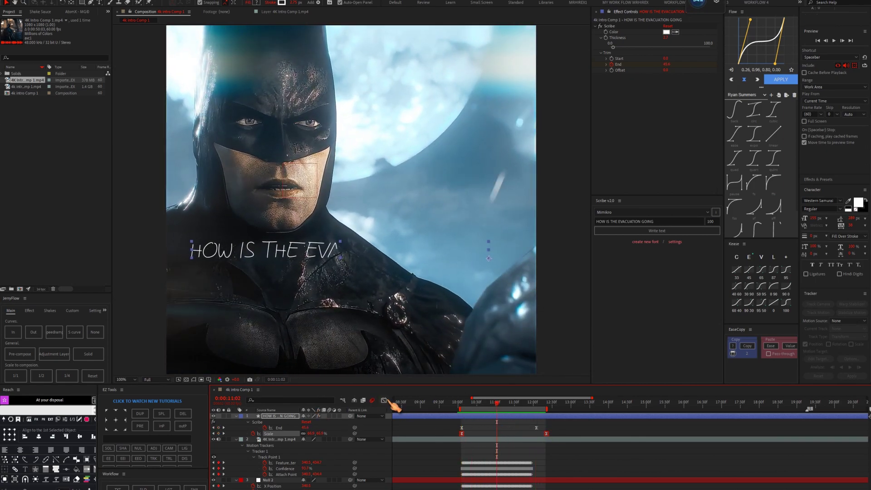
Sharpen the Scale speed curve into a narrow peak in the Graph Editor
left_click(384, 401)
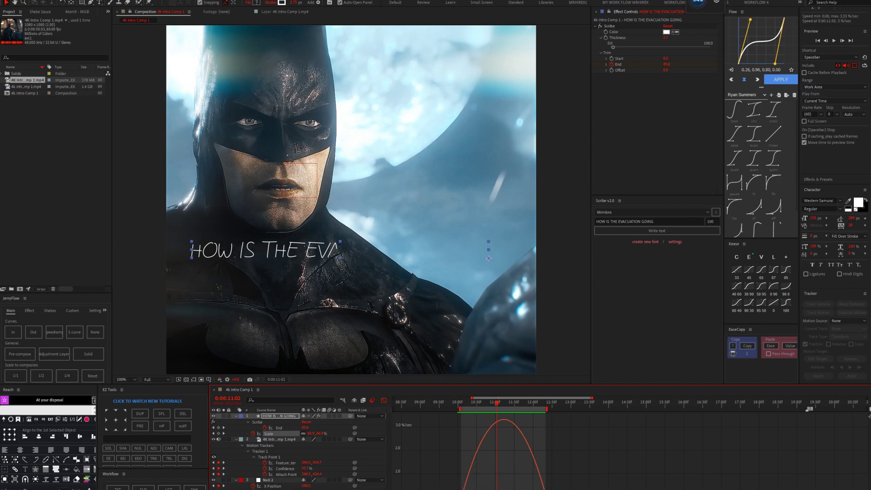
left_click_drag(522, 486, 517, 481)
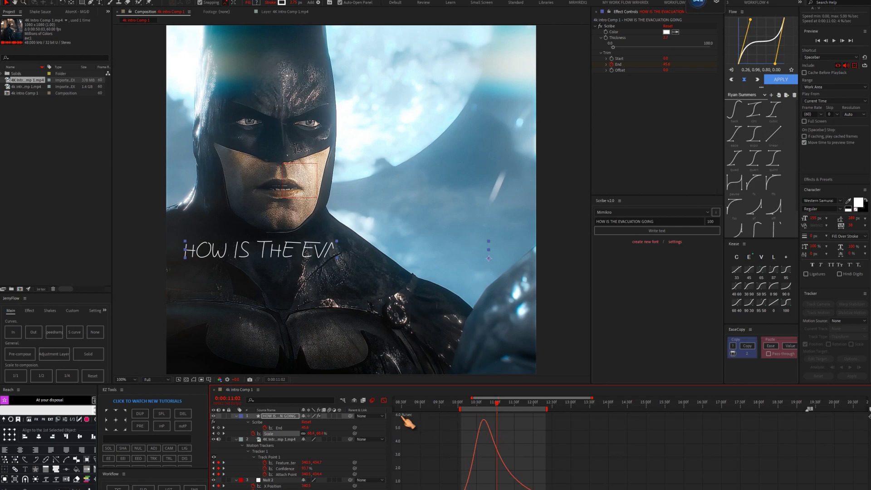
left_click(385, 401)
Reshape the write-on End speed curve into a steep peak, previewing while adjusting its timing
left_click_drag(543, 423, 458, 429)
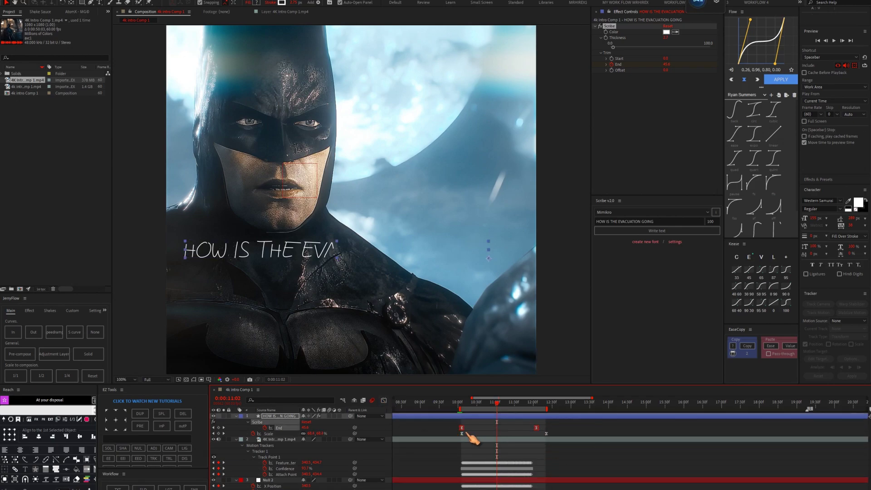
left_click(385, 402)
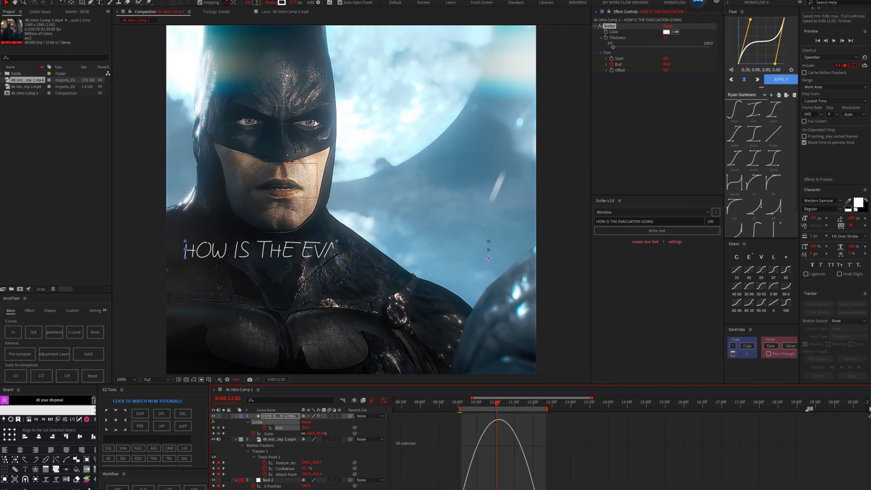
left_click_drag(461, 488, 493, 488)
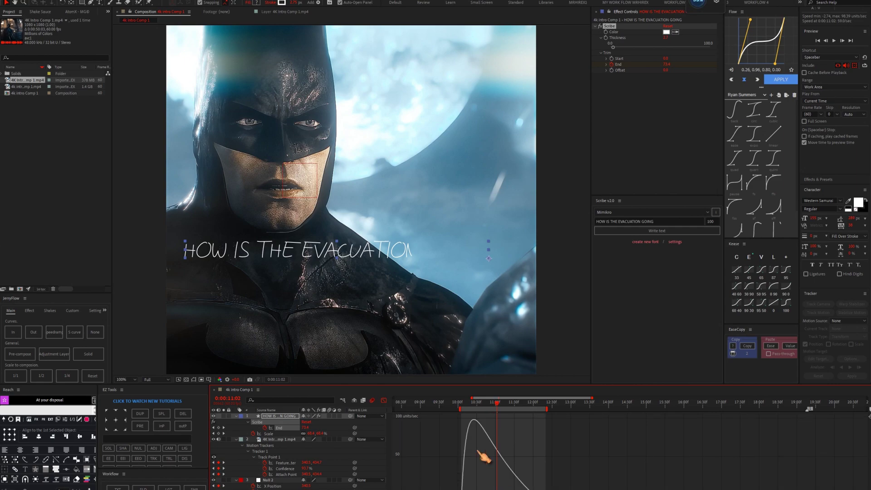
left_click_drag(501, 405, 467, 405)
key("space")
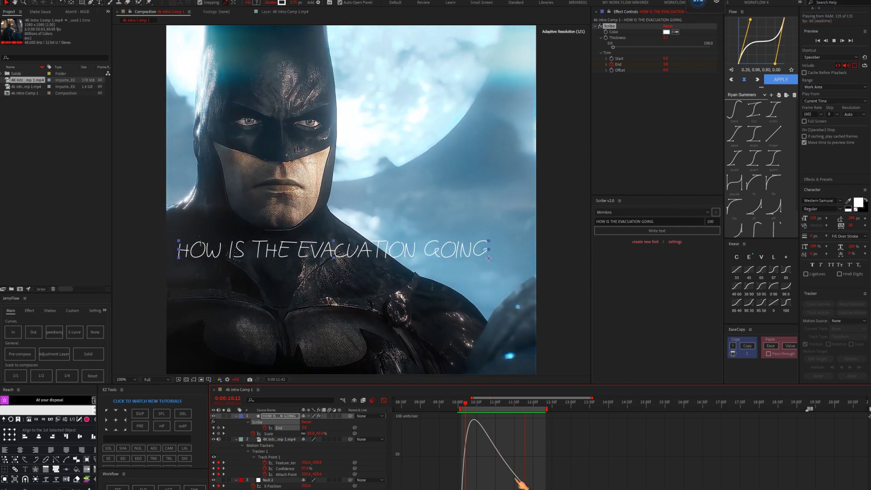
left_click_drag(474, 420, 472, 426)
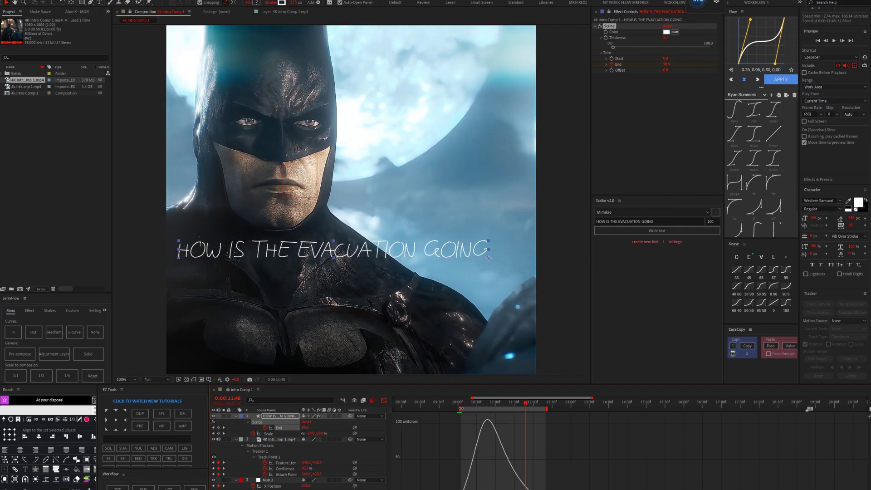
key("space")
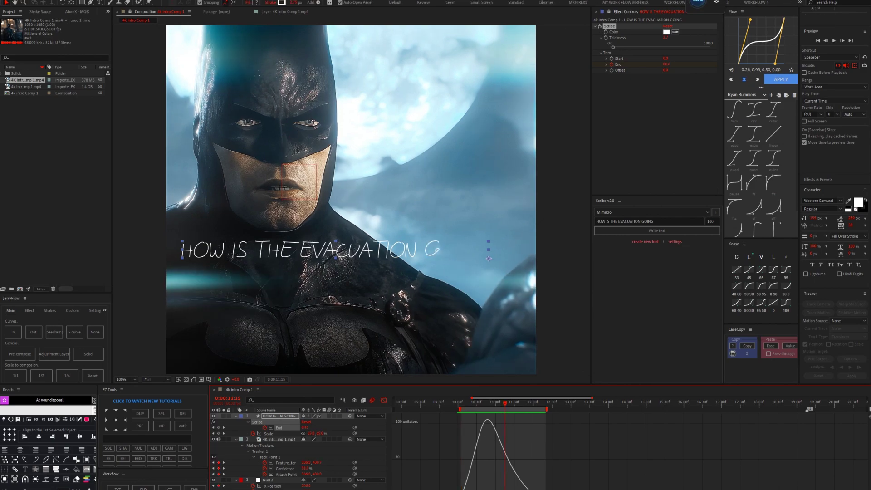
left_click_drag(526, 488, 520, 482)
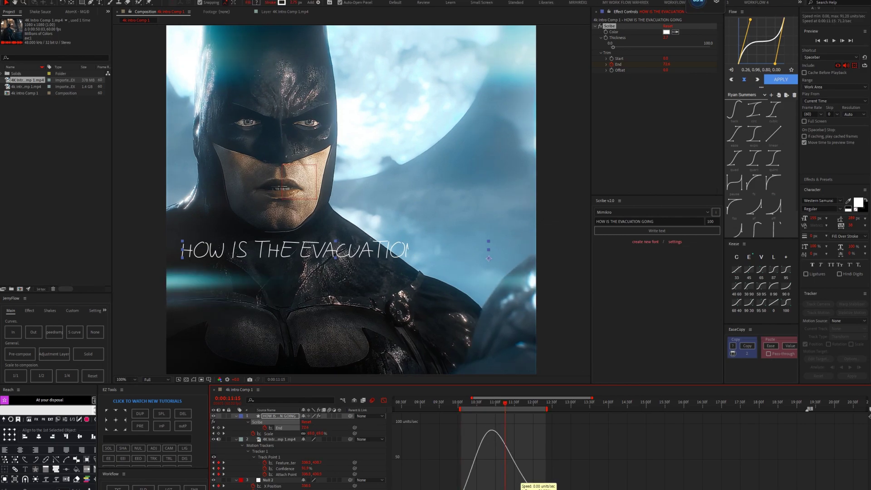
left_click_drag(509, 404, 462, 404)
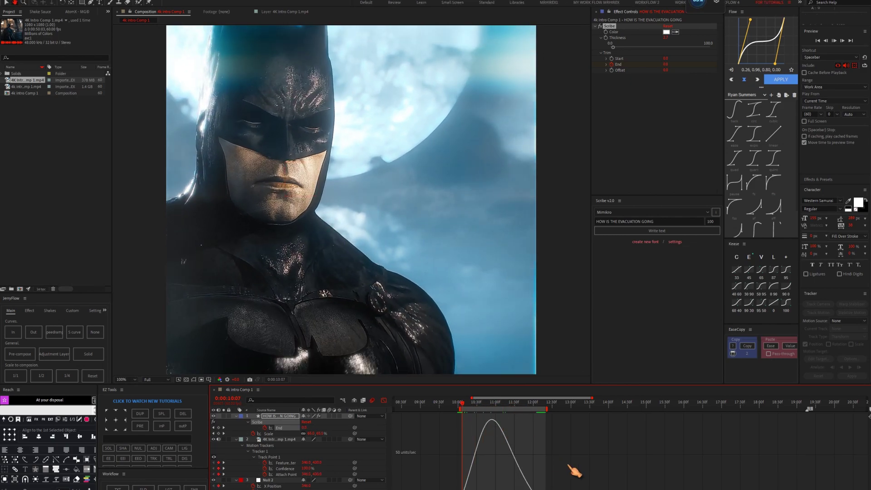
Preview the write-on, then shift the title's anchor point to the left with Pan Behind
key("space")
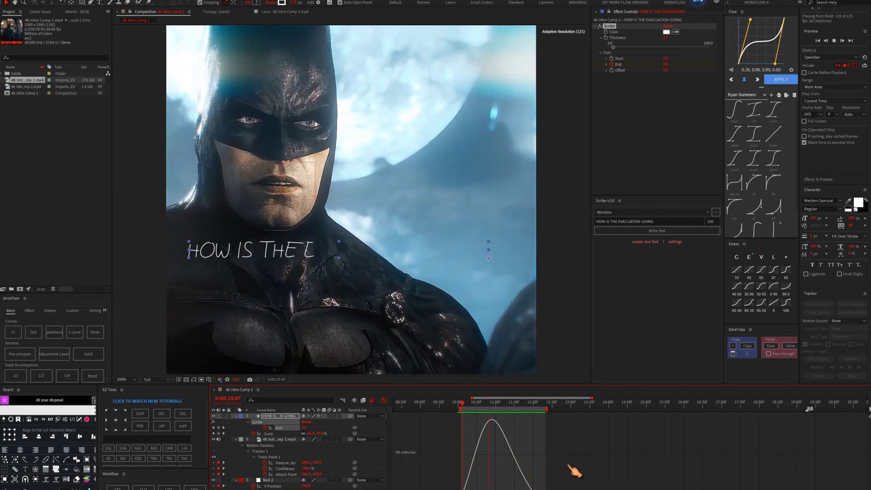
key("space")
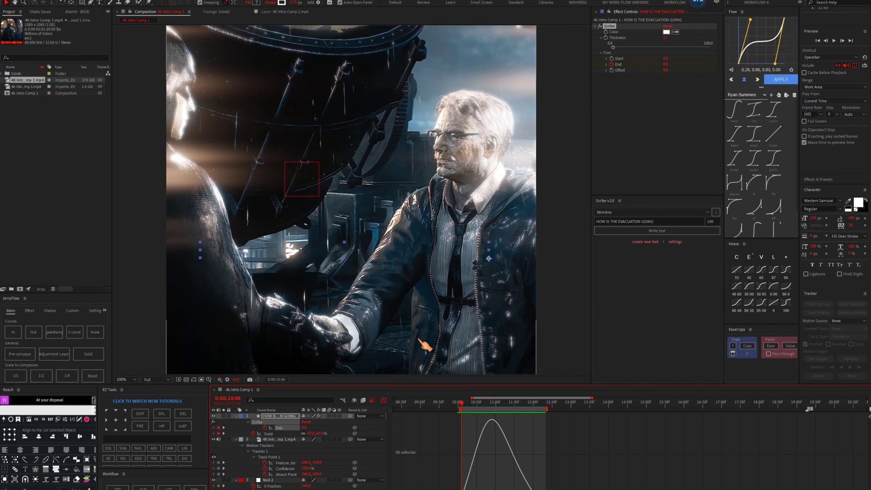
left_click(72, 2)
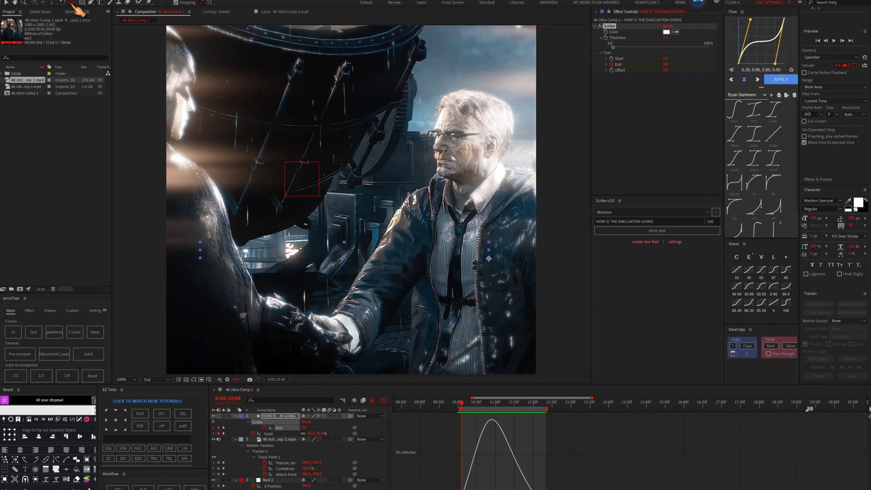
left_click(286, 419)
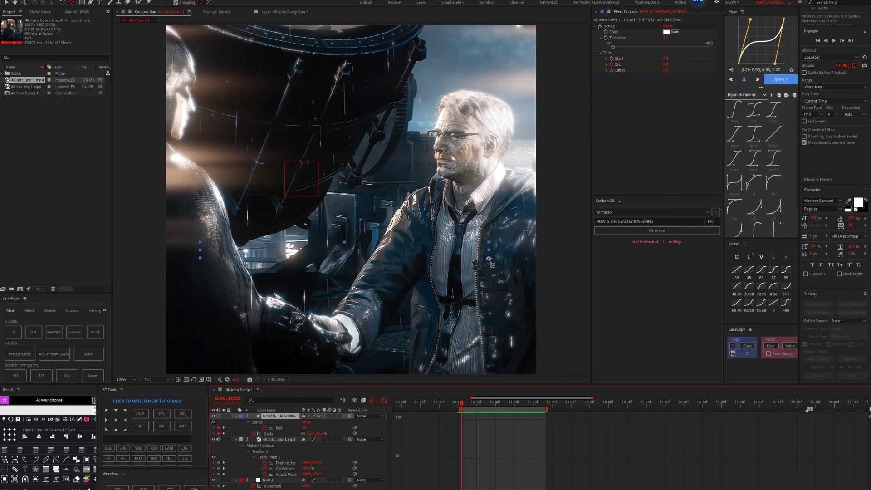
left_click_drag(489, 260, 376, 249)
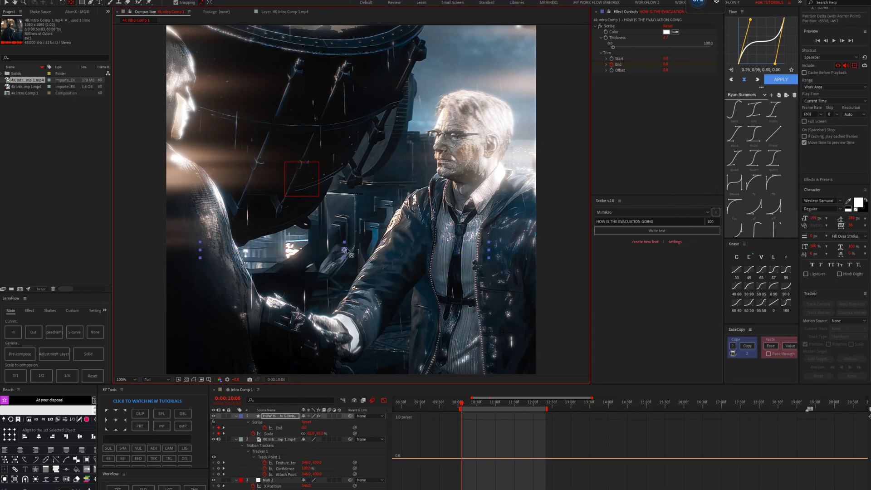
left_click(14, 4)
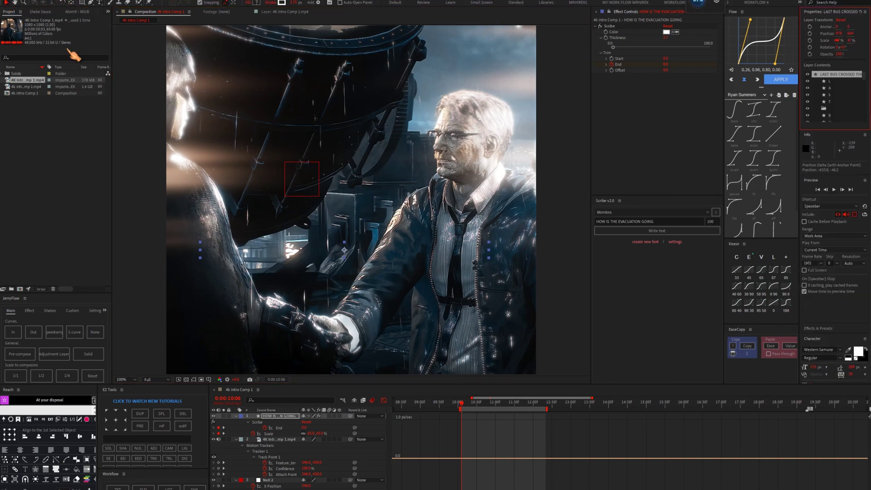
Preview again, select the Scale keyframes, and move to 12:19 where the title is fully written
left_click(468, 410)
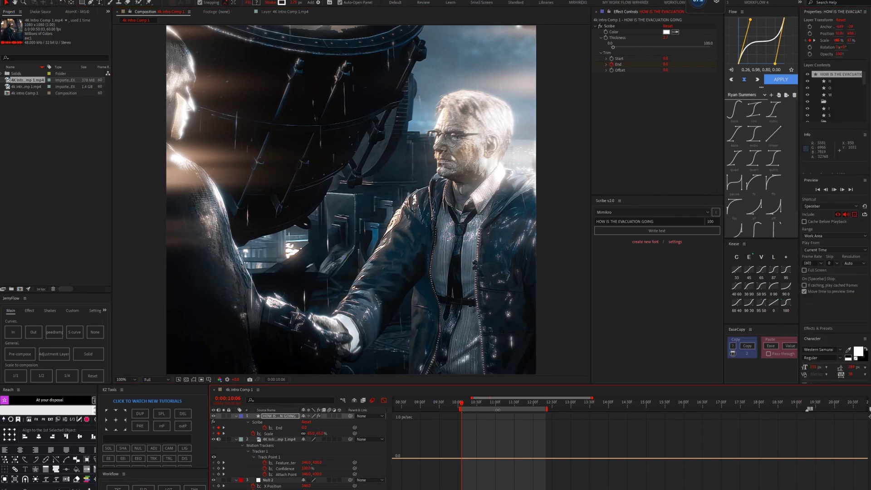
key("space")
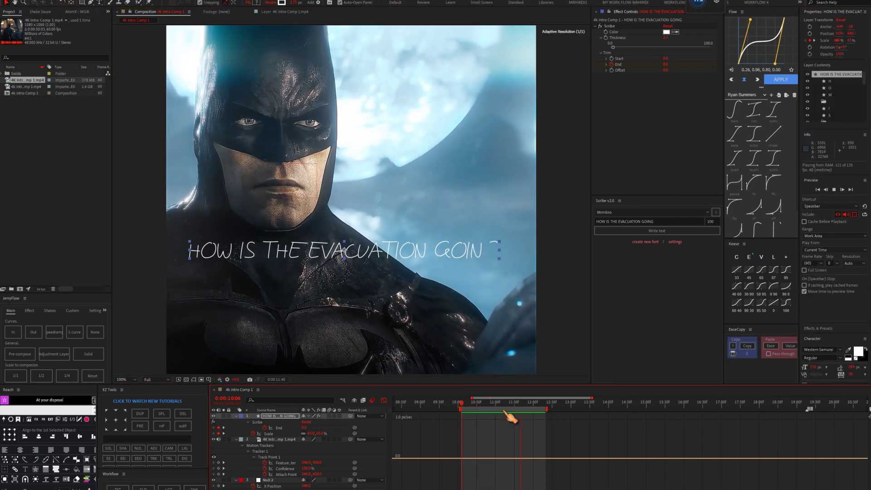
key("space")
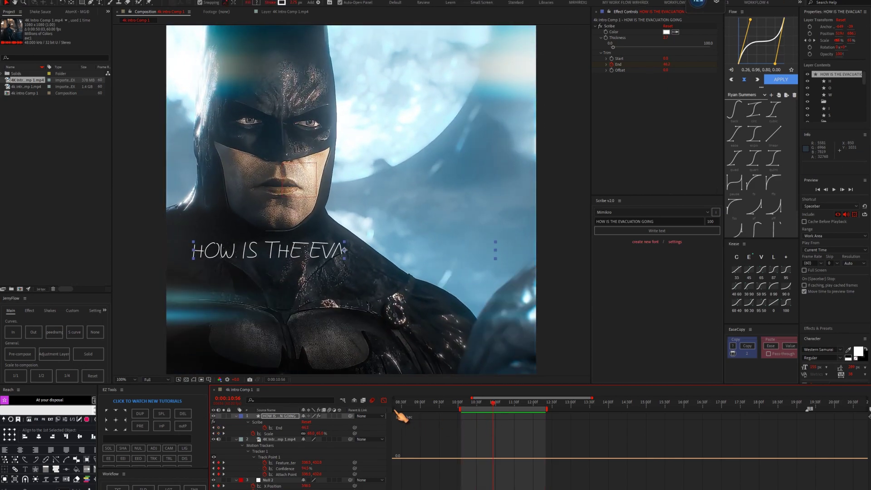
left_click(384, 401)
left_click(276, 434)
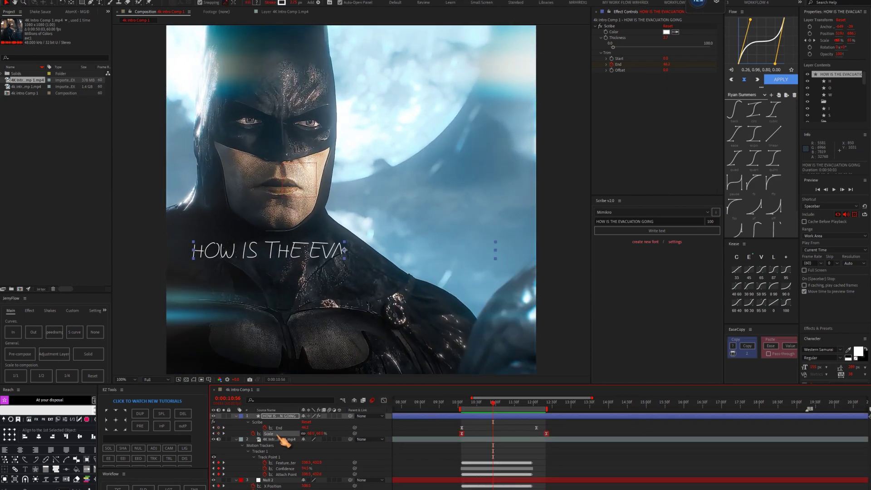
left_click_drag(503, 409, 552, 422)
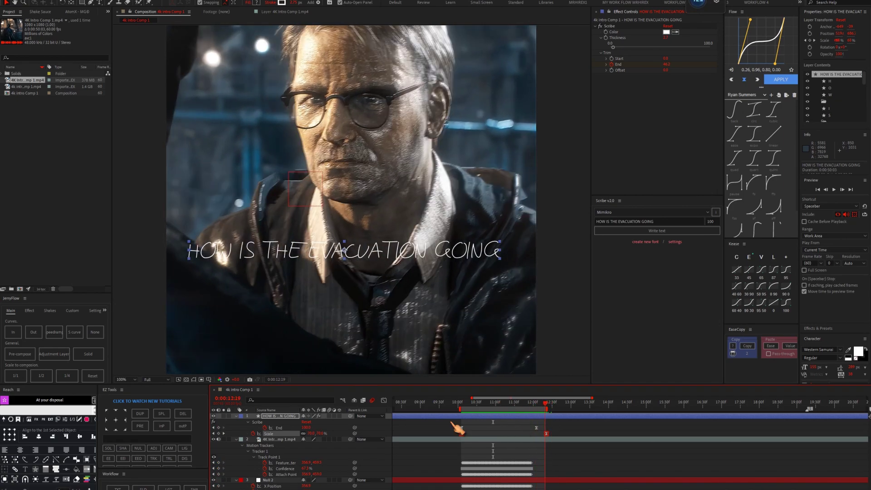
At 12:21 raise the title's Scale to 78%, then preview from 10:01
key("F2")
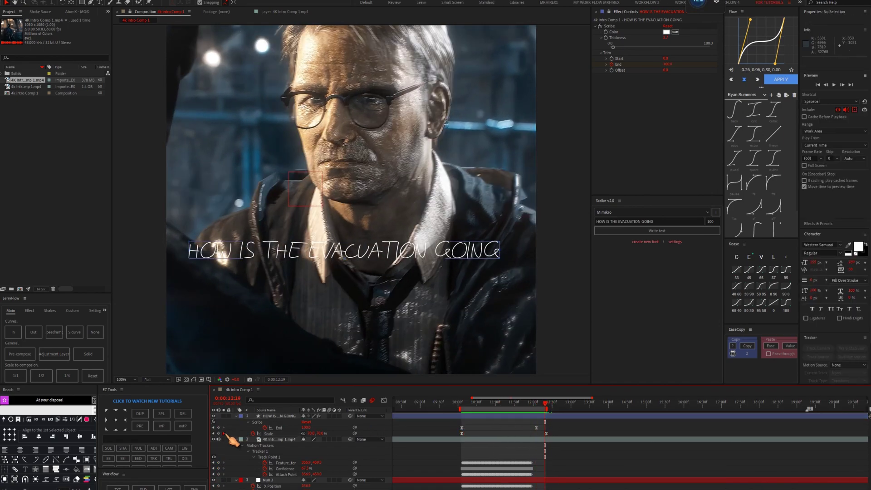
key("Page_Down")
key("Page_Down")
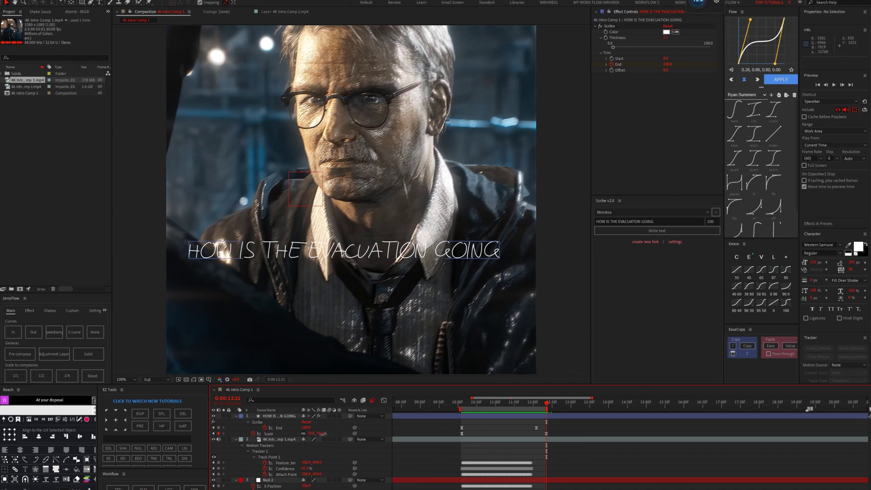
left_click_drag(322, 434, 324, 435)
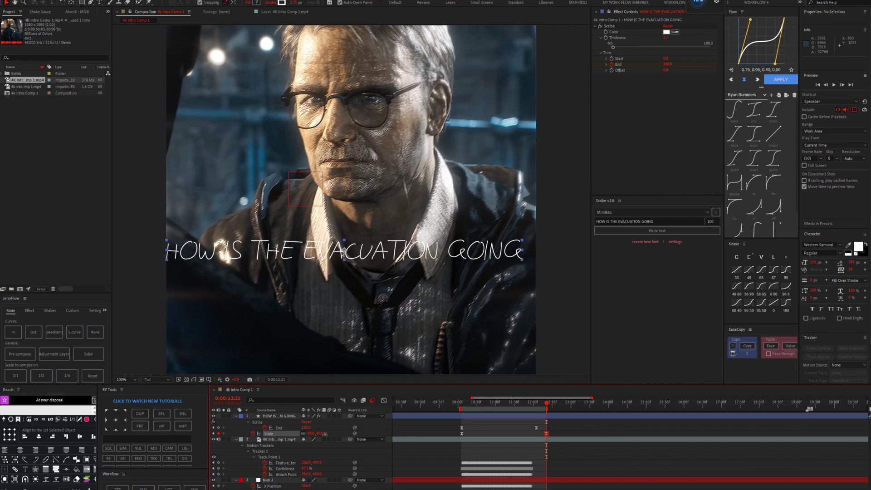
left_click(325, 434)
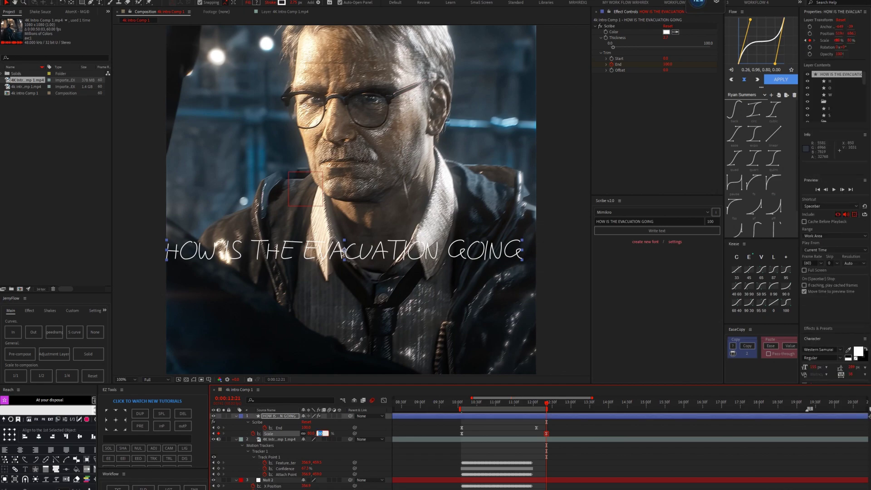
left_click(370, 434)
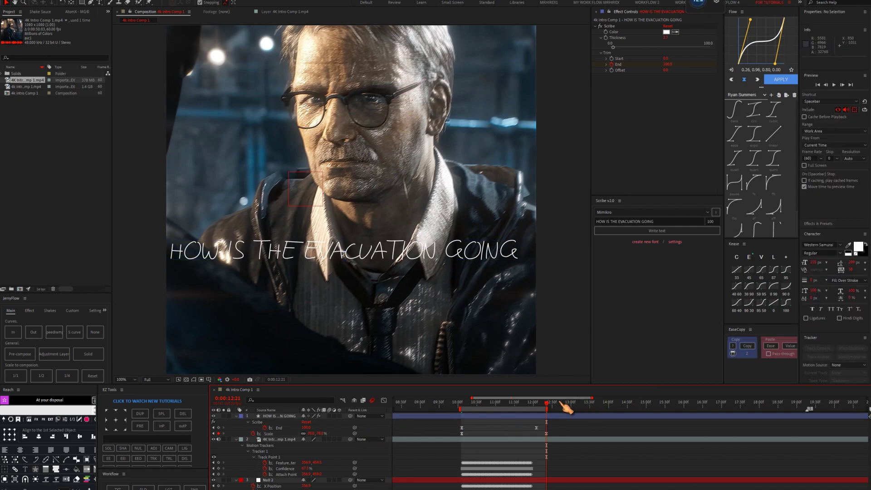
left_click_drag(549, 406, 465, 436)
key("space")
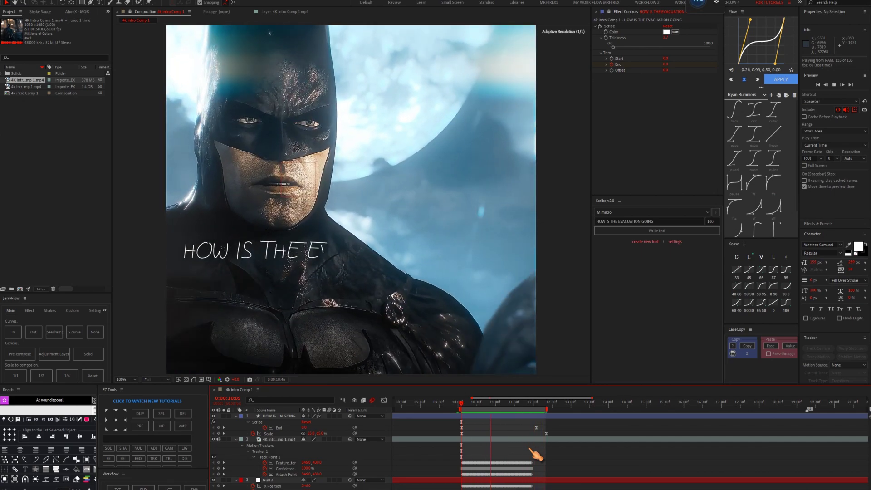
Apply Easy Ease to the Scale keyframes and move the last one later, past 13:00
key("space")
left_click_drag(569, 432, 452, 437)
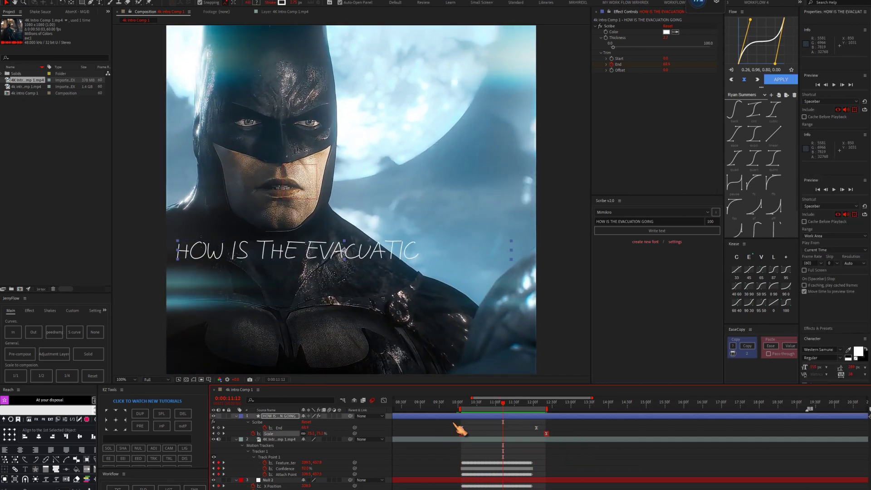
left_click(384, 401)
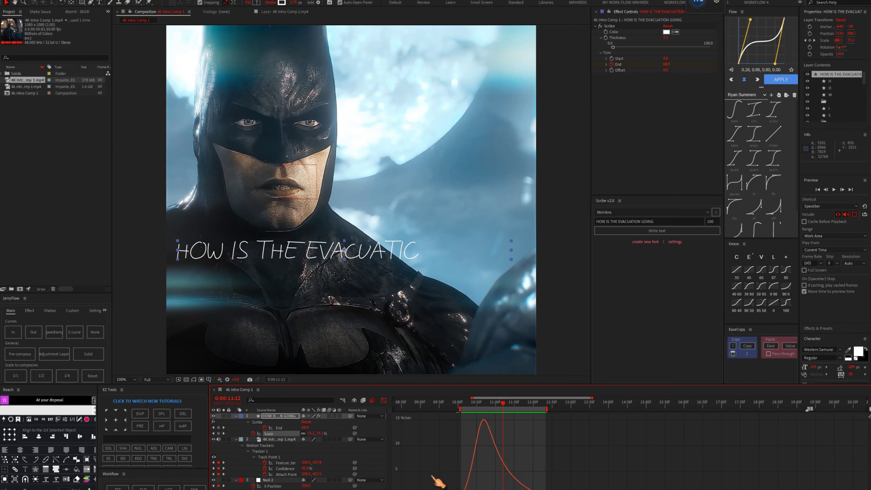
key("F9")
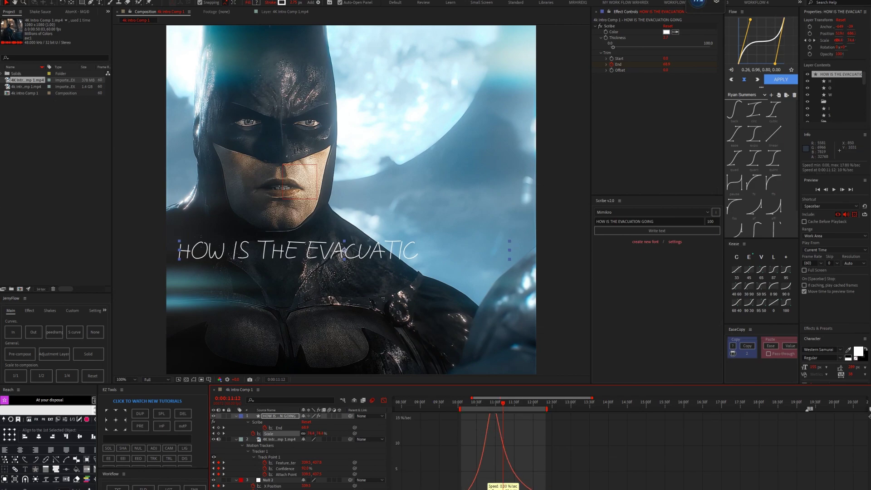
left_click(384, 401)
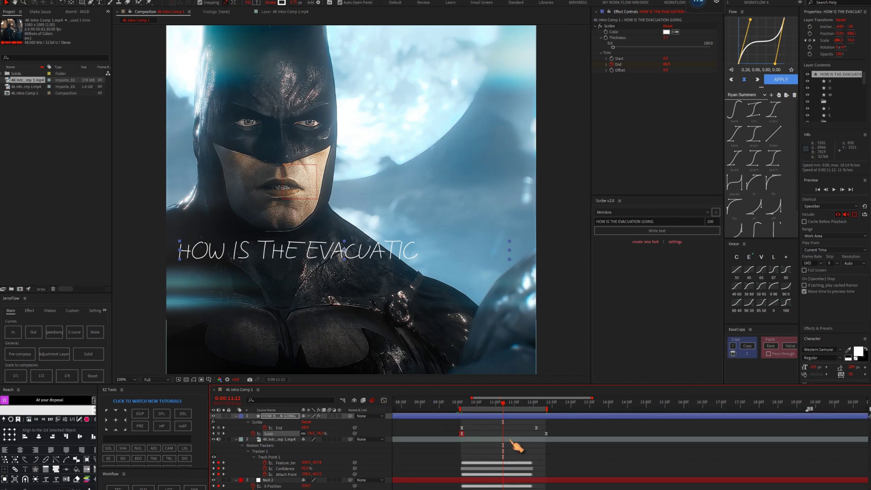
left_click_drag(547, 433, 602, 435)
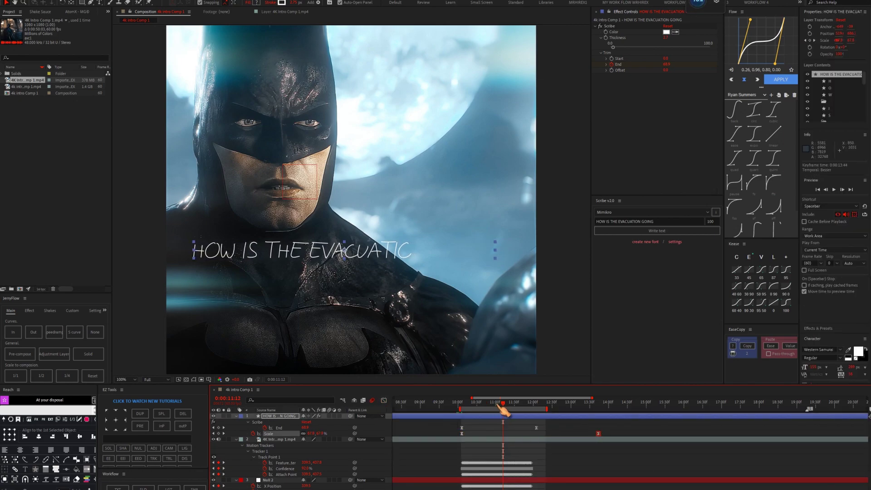
left_click_drag(502, 405, 460, 421)
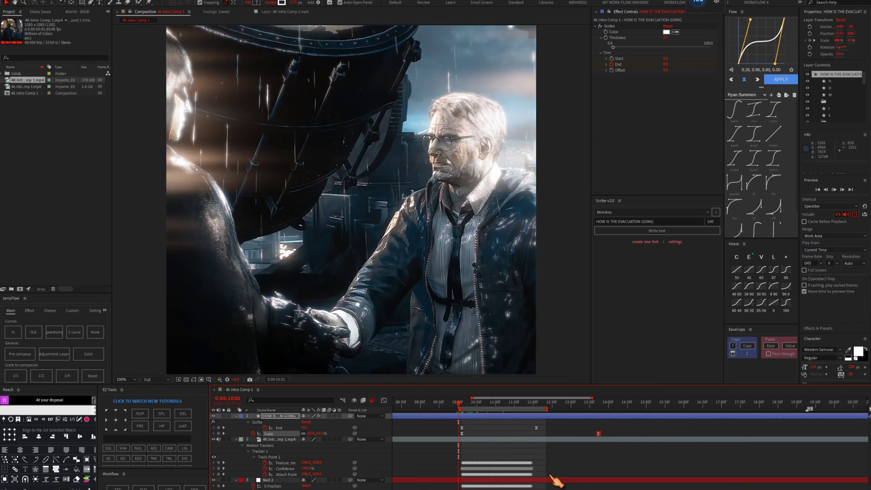
Move the first Scale keyframe earlier to 9:55 and preview the result
key("space")
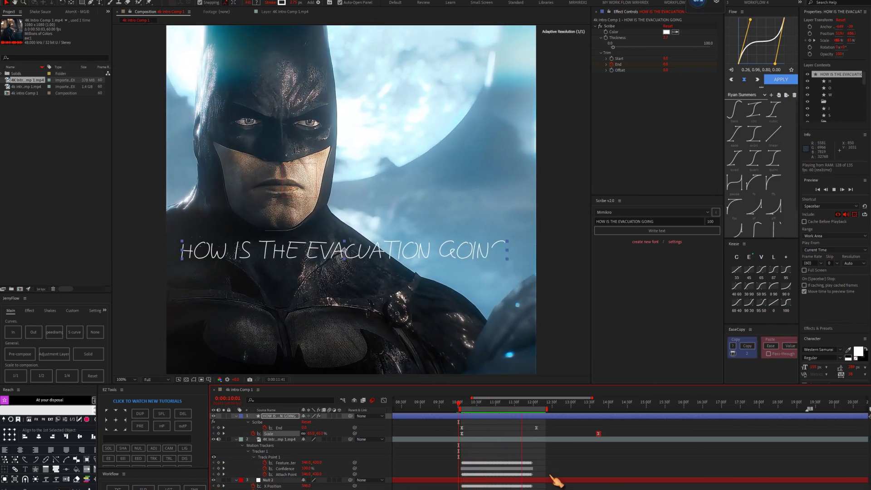
key("space")
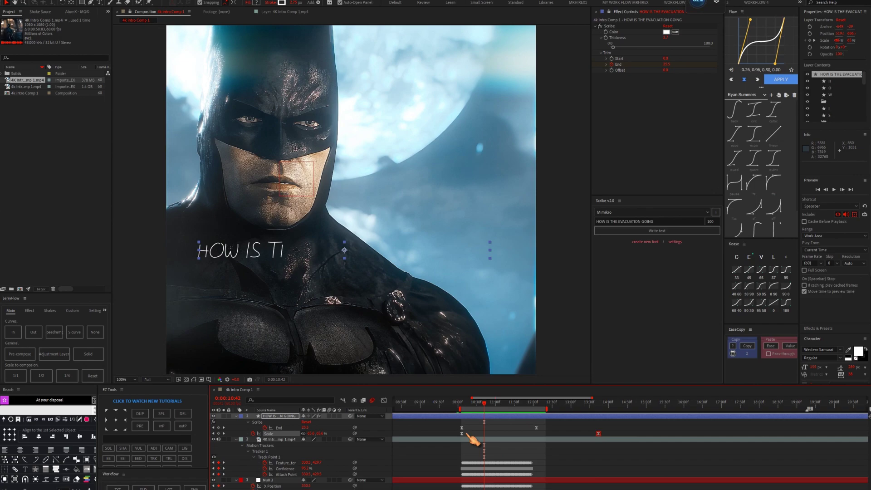
left_click_drag(462, 433, 455, 433)
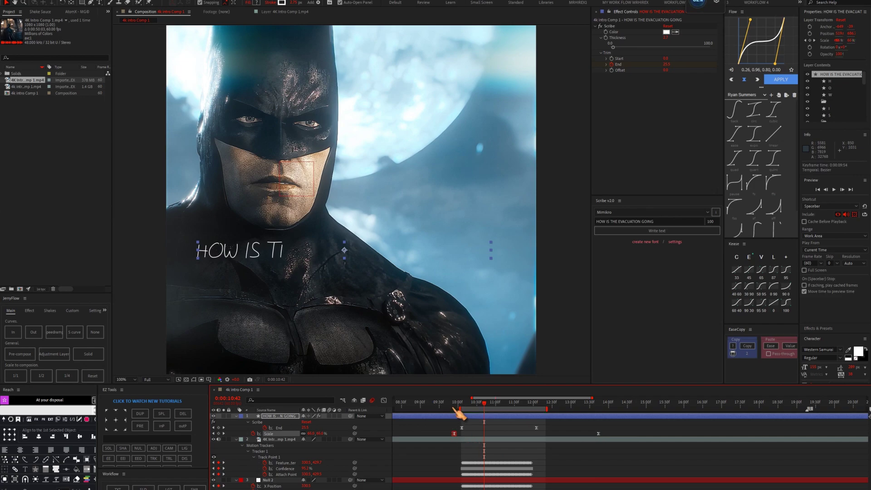
key("space")
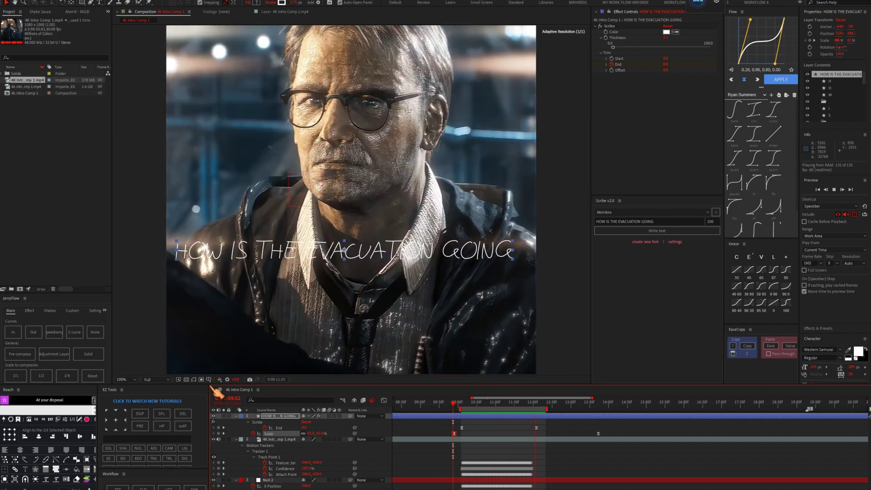
key("space")
Duplicate the title text layer at 10:16
left_click(472, 422)
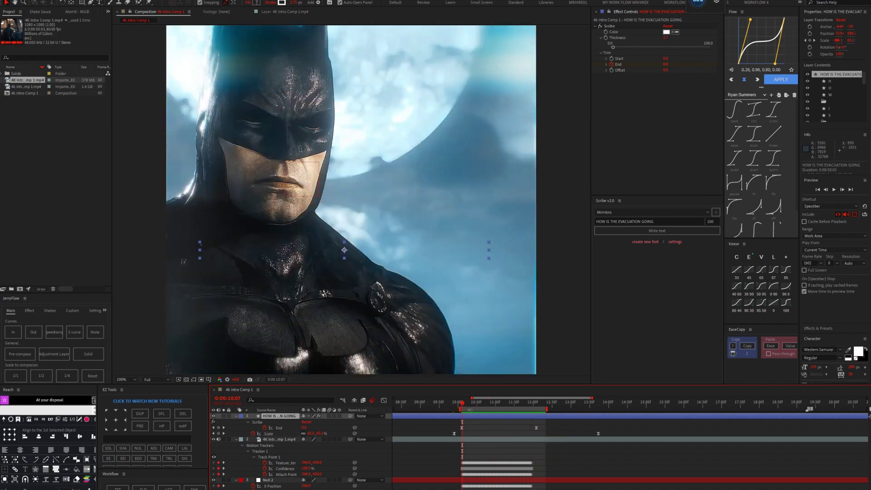
left_click(468, 402)
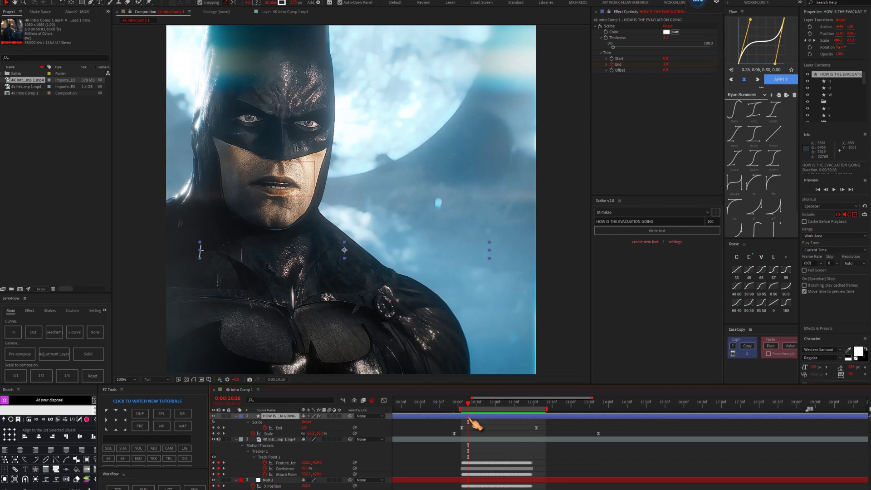
key("ctrl+d")
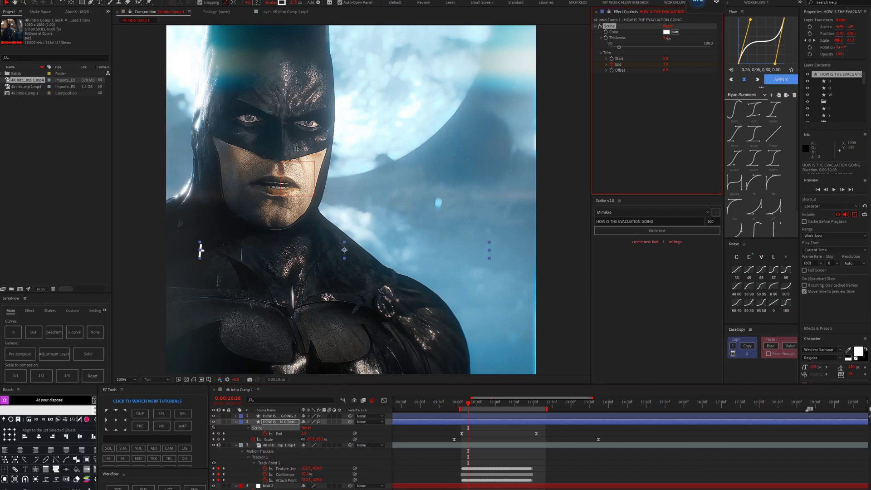
Apply Deep Glow from the FX Console to the original handwritten title layer at 11:19
left_click(485, 416)
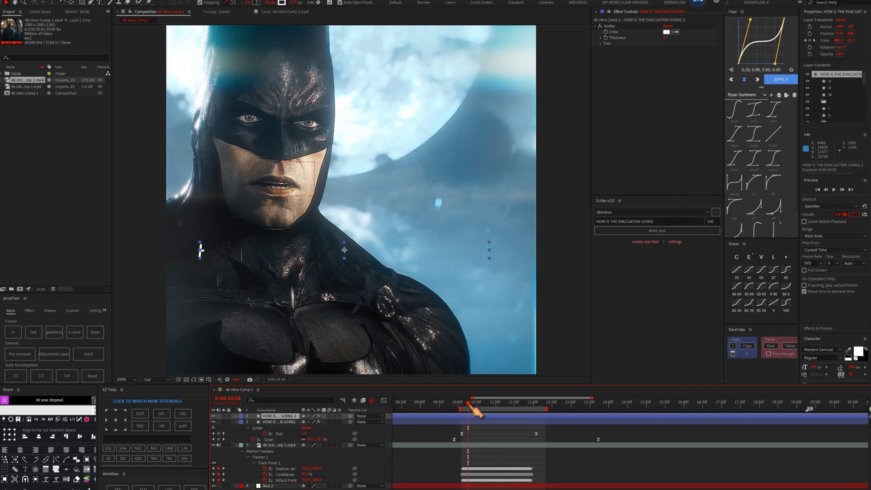
left_click_drag(469, 404, 503, 407)
key("space")
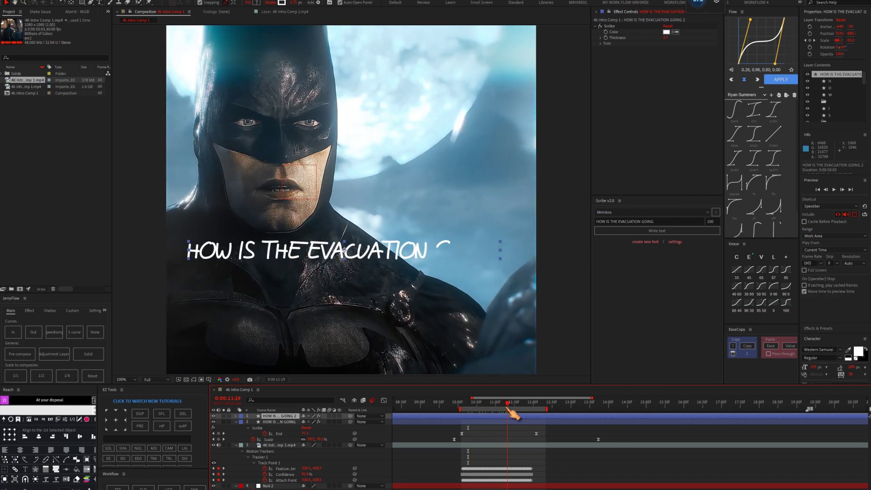
left_click(479, 422)
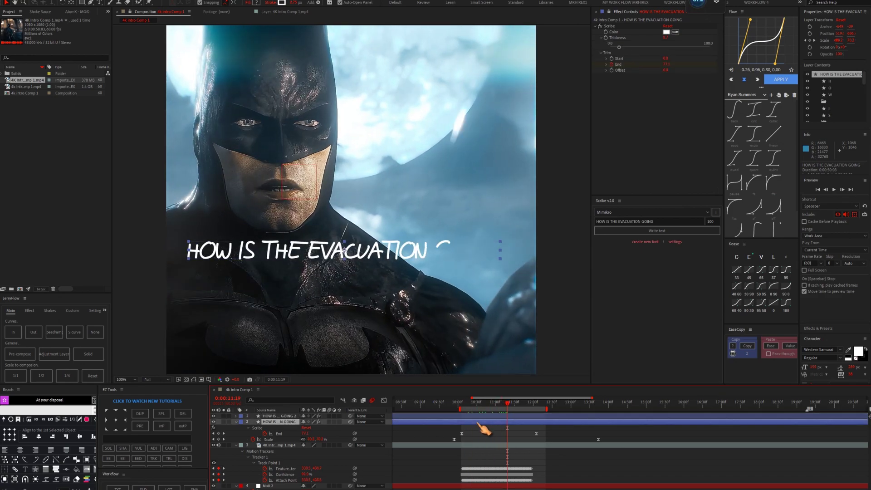
key("ctrl+space")
type("d")
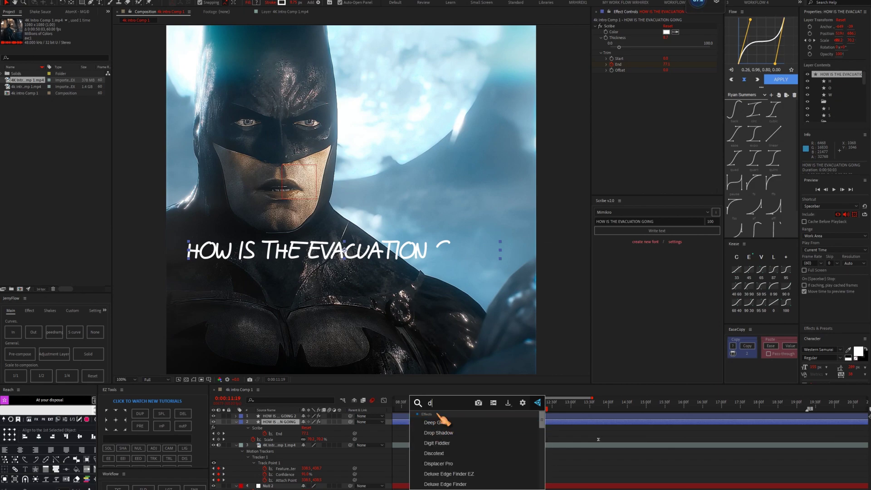
left_click(446, 422)
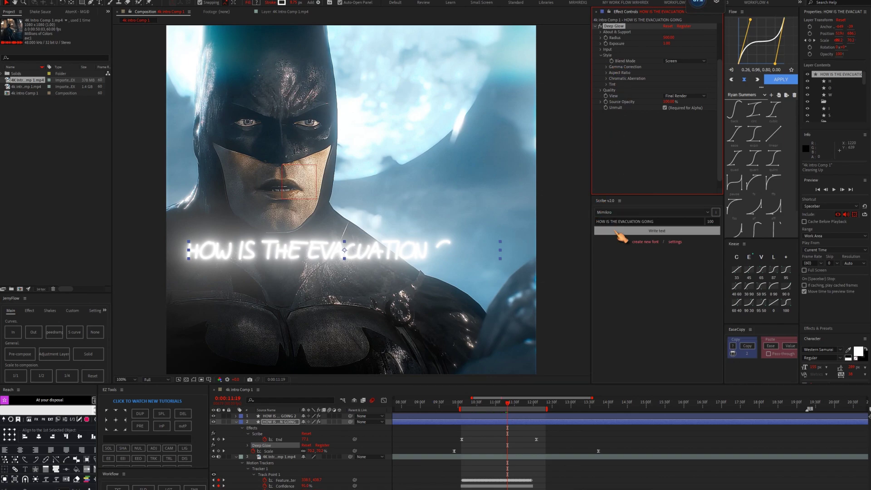
left_click(502, 425)
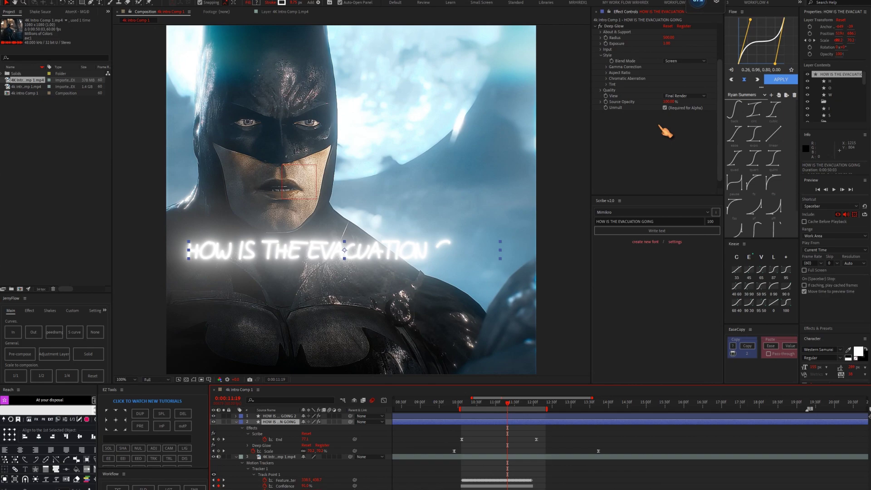
left_click(643, 138)
scroll(643, 138, "up", 3)
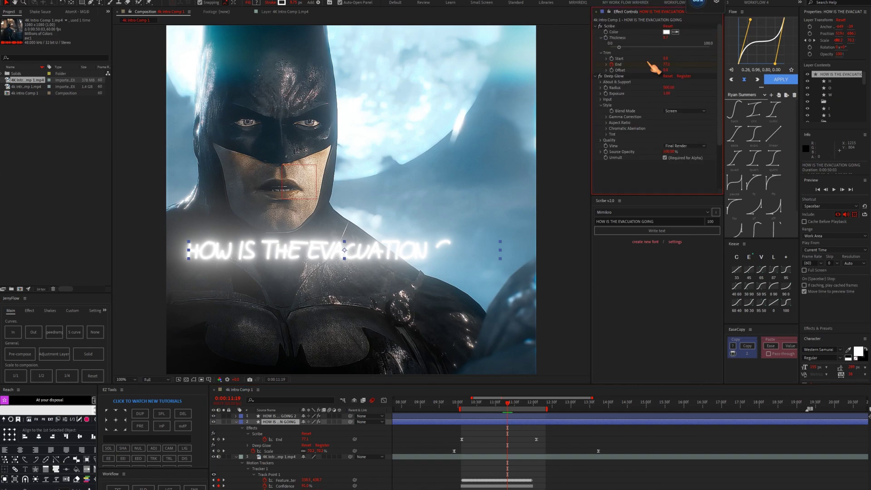
Recolour the Scribe stroke to a bright green in the colour picker
left_click(667, 32)
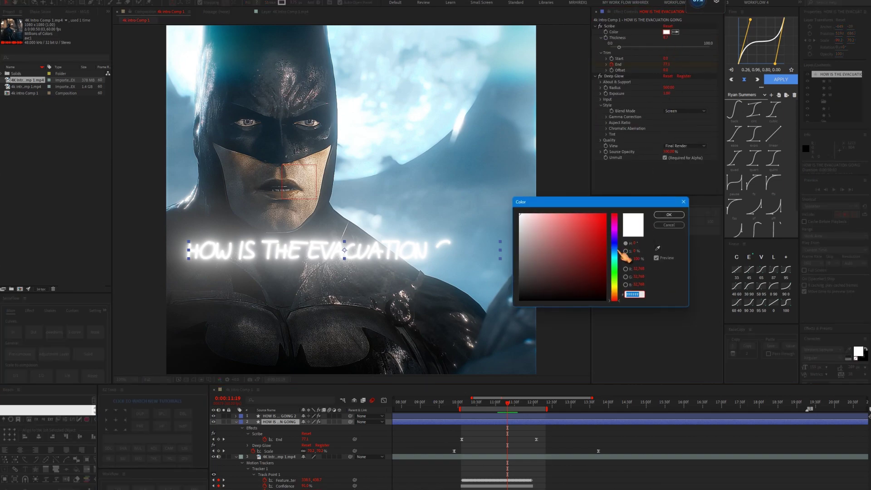
left_click(615, 274)
left_click(595, 232)
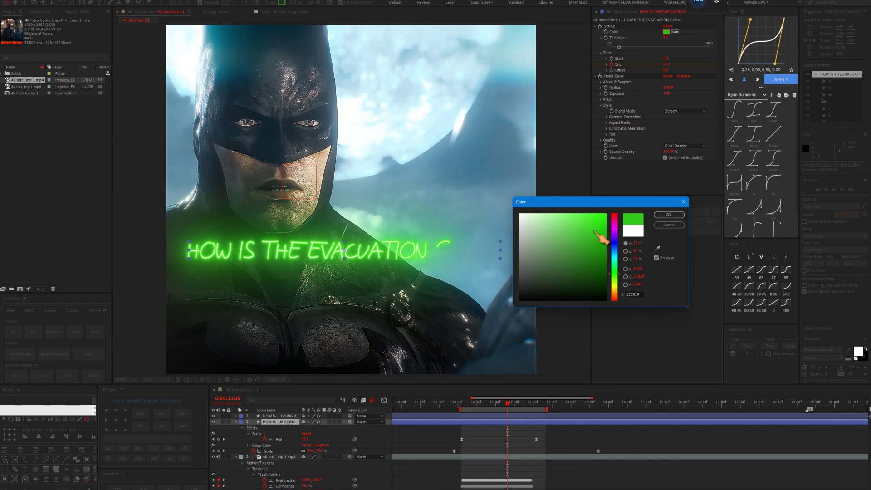
mouse_move(595, 233)
left_mouse_down()
mouse_move(605, 222)
mouse_move(615, 237)
left_mouse_up()
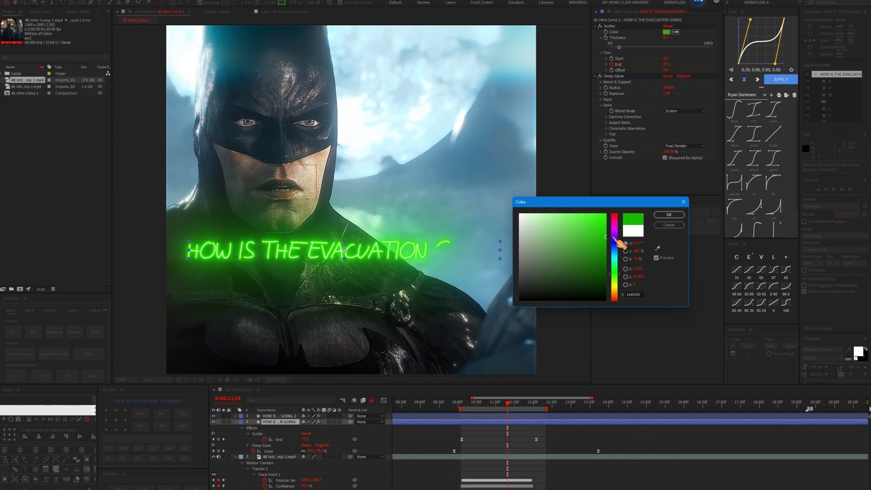
left_click(659, 219)
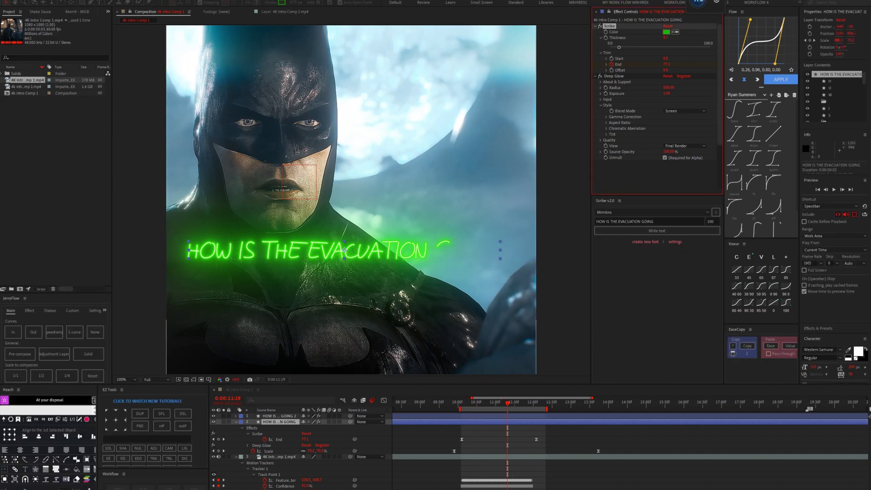
Apply Deep Glow to the duplicate text layer with a larger radius and much lower exposure
left_click(495, 417)
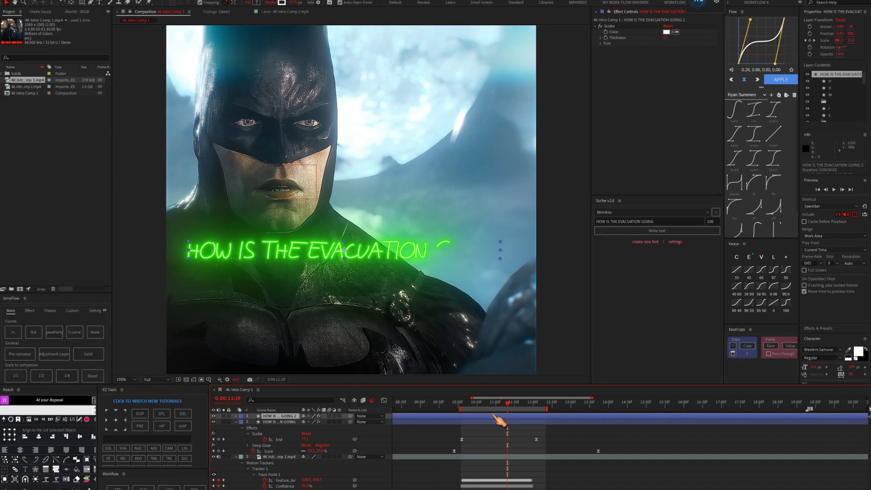
key("ctrl+space")
left_click(432, 406)
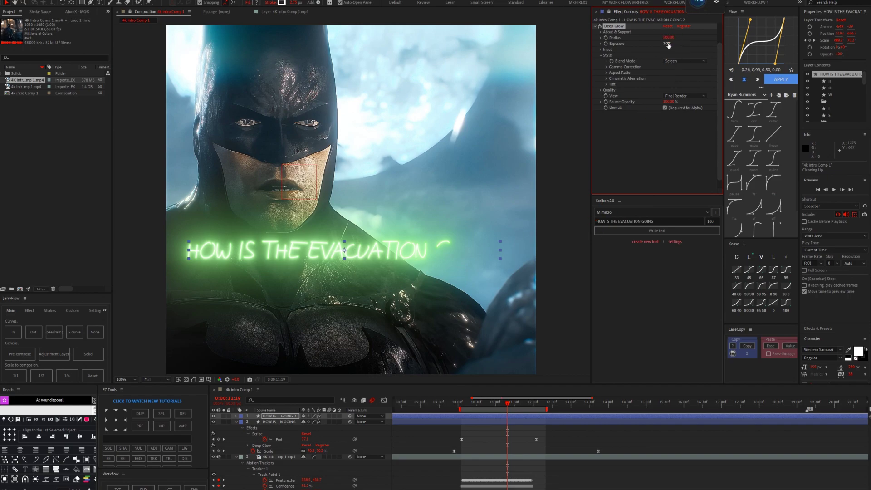
mouse_move(630, 42)
left_mouse_down()
mouse_move(515, 59)
mouse_move(531, 69)
mouse_move(570, 63)
left_mouse_up()
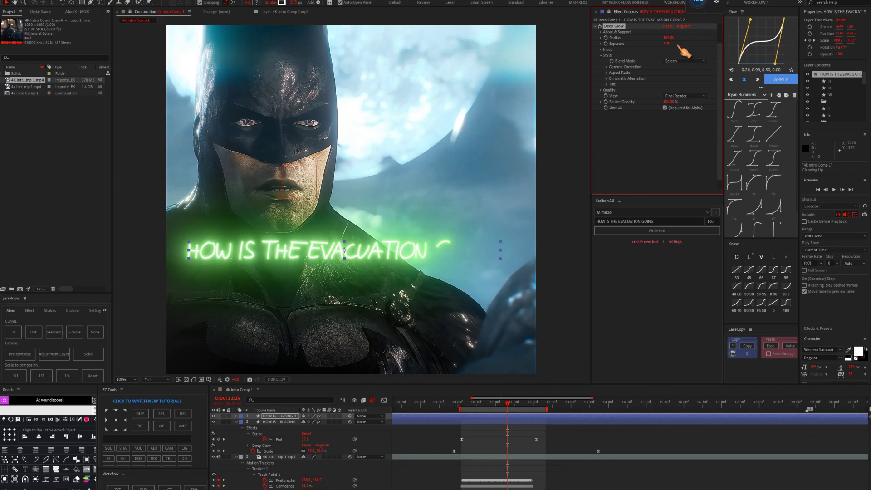
left_click_drag(667, 44, 636, 56)
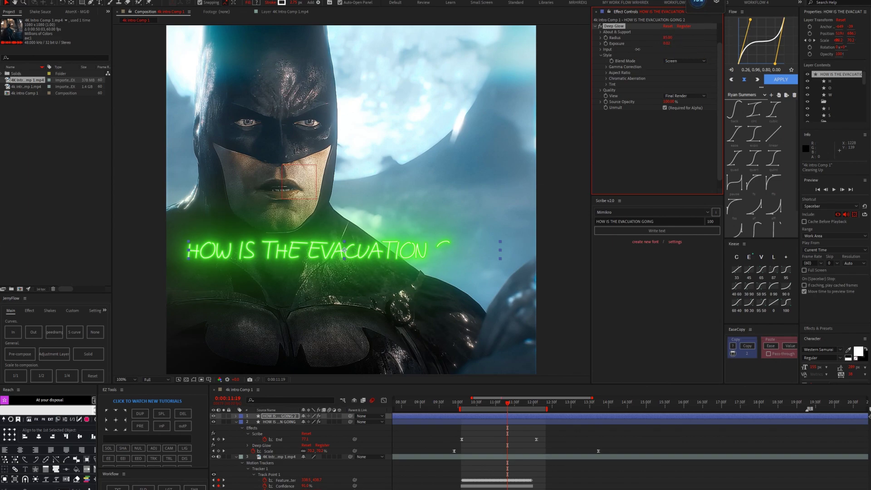
left_click(460, 404)
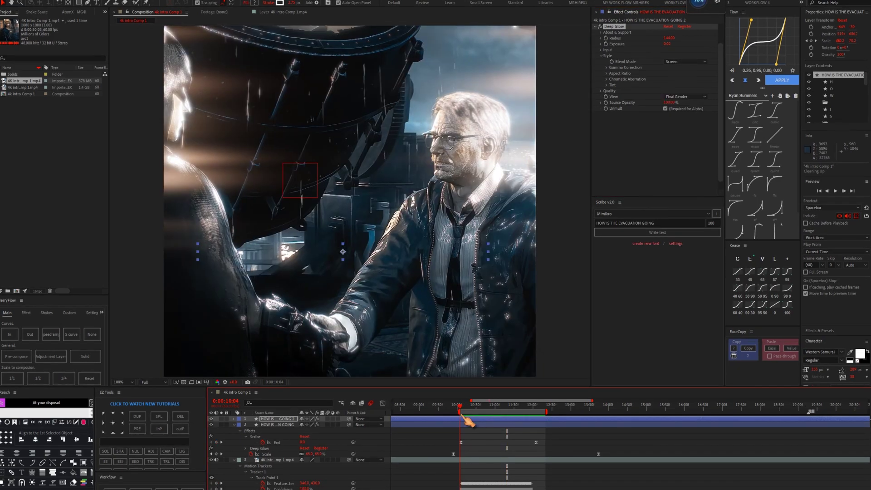
key("space")
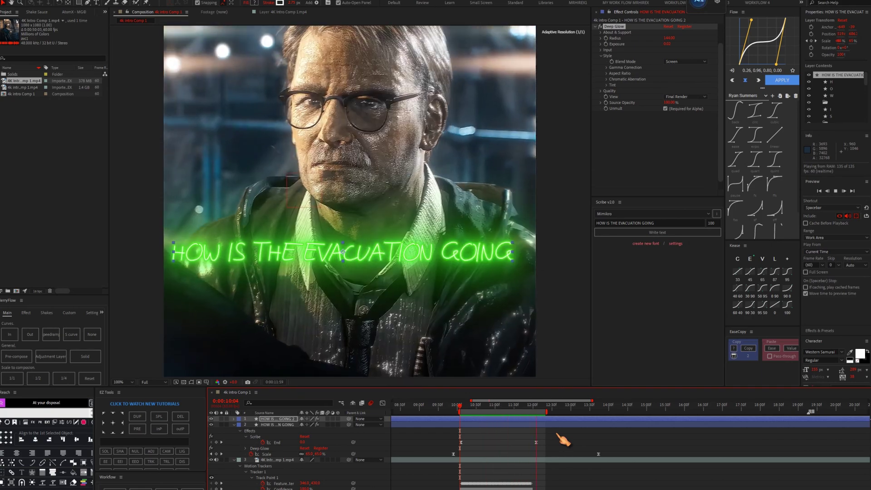
key("space")
left_click_drag(464, 407, 511, 408)
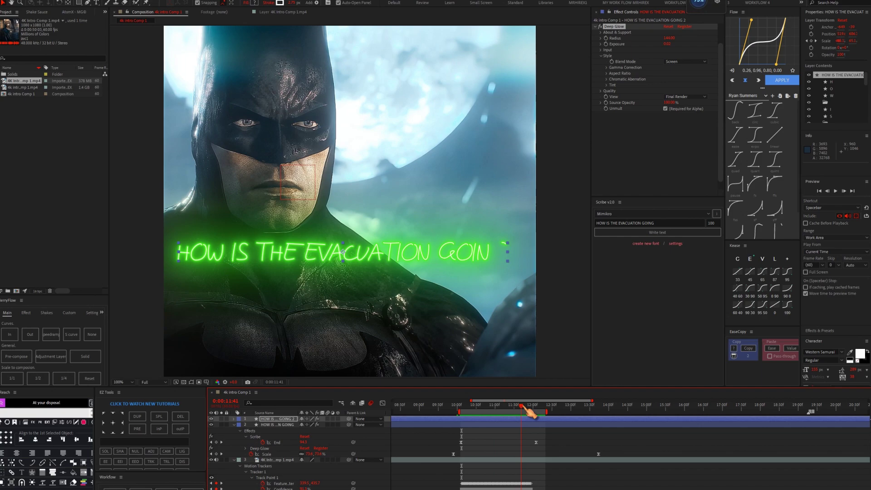
left_click_drag(511, 409, 513, 409)
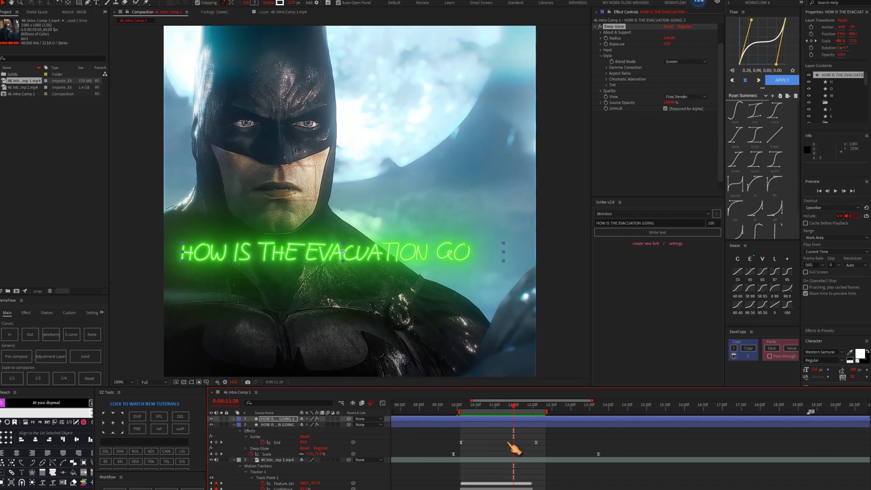
Parent the original and duplicate text layers to Null 2
left_click(509, 424)
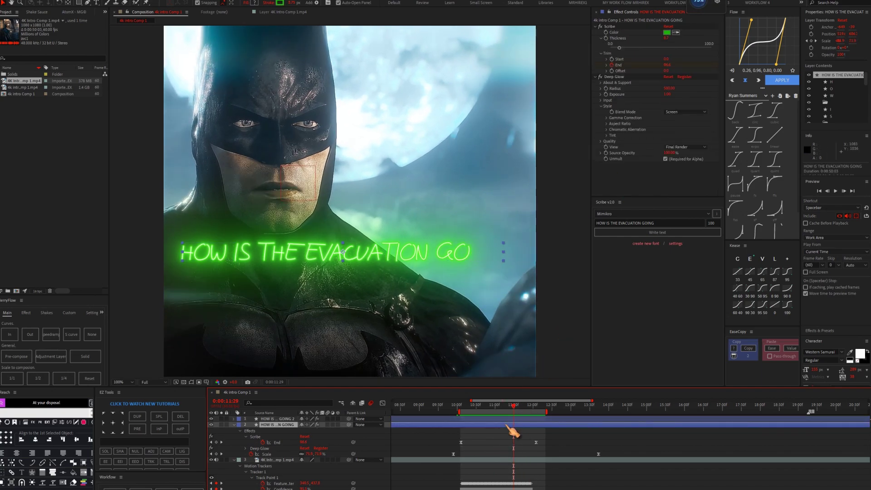
left_click(281, 166)
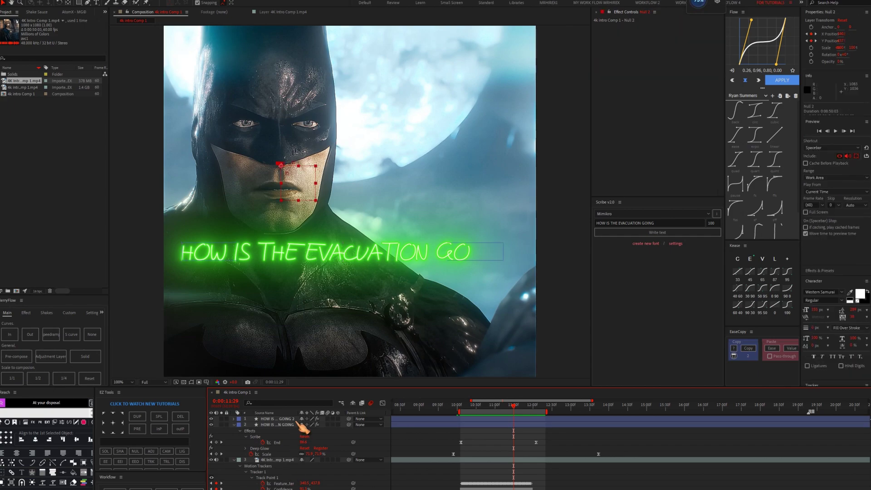
left_click(286, 418)
left_click(288, 425, "shift")
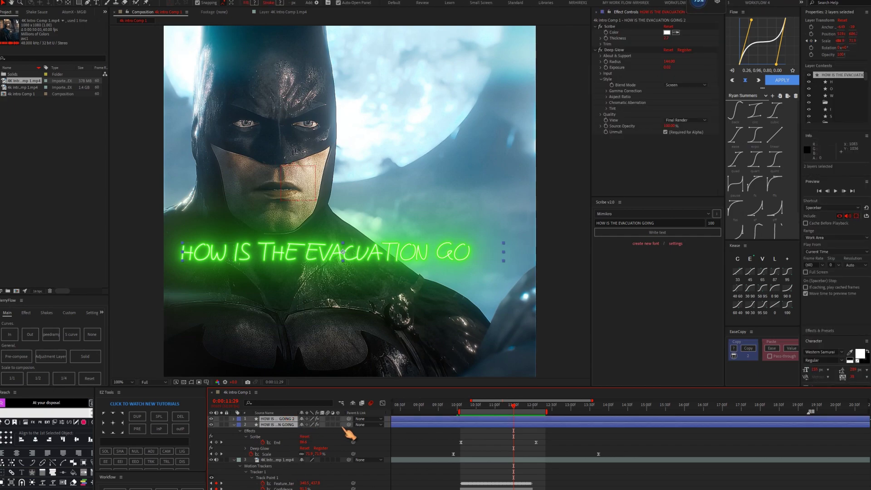
left_click_drag(349, 425, 300, 487)
Undo the accidental work-area shift and return to a frame before the text appears
left_click_drag(523, 412, 450, 422)
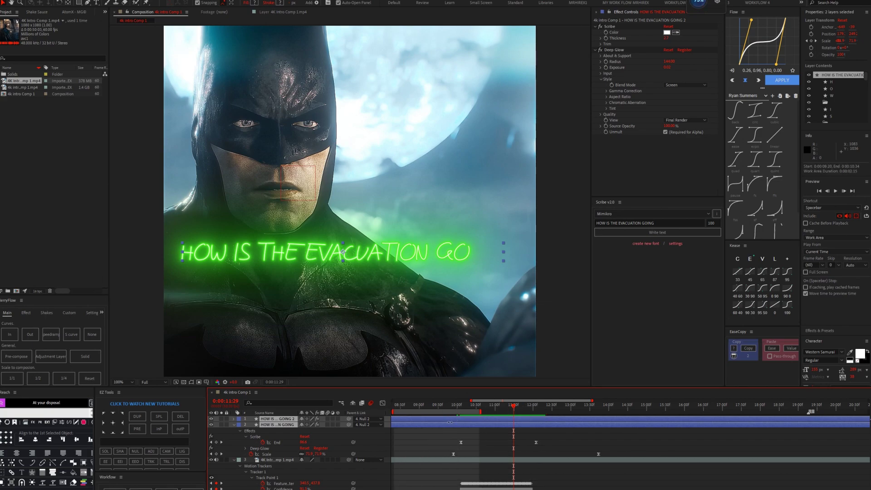
key("ctrl+z")
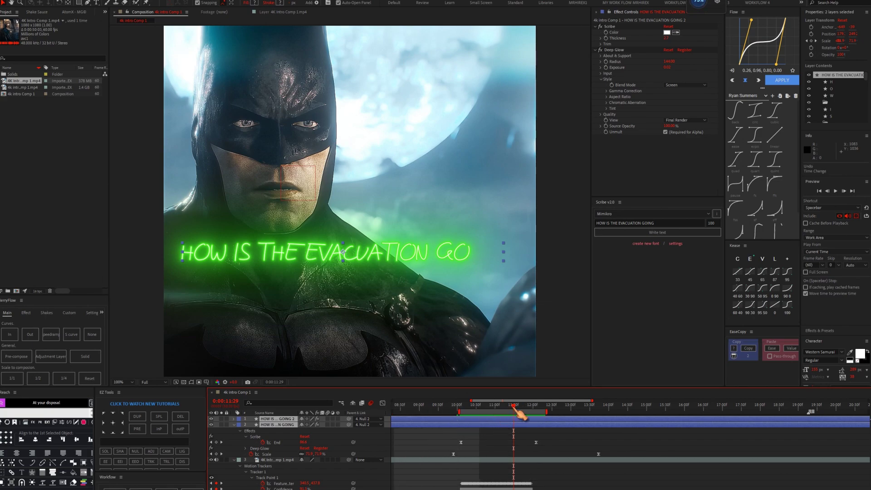
left_click_drag(517, 412, 460, 412)
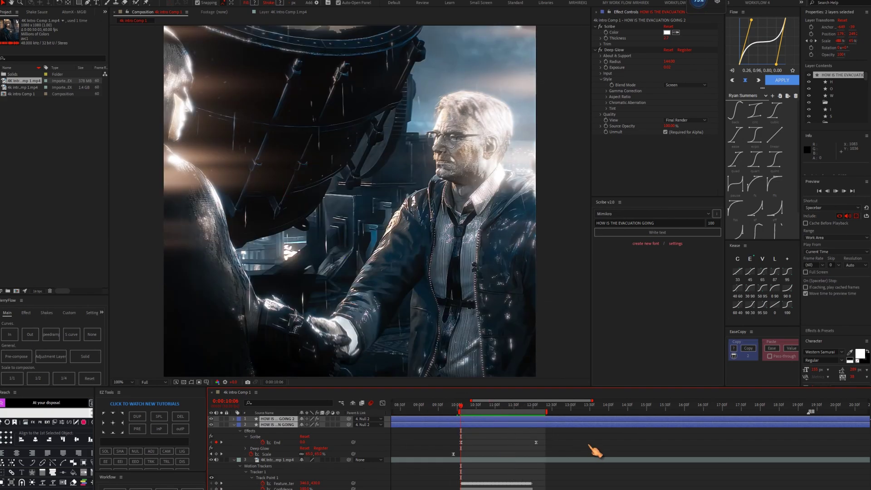
key("space")
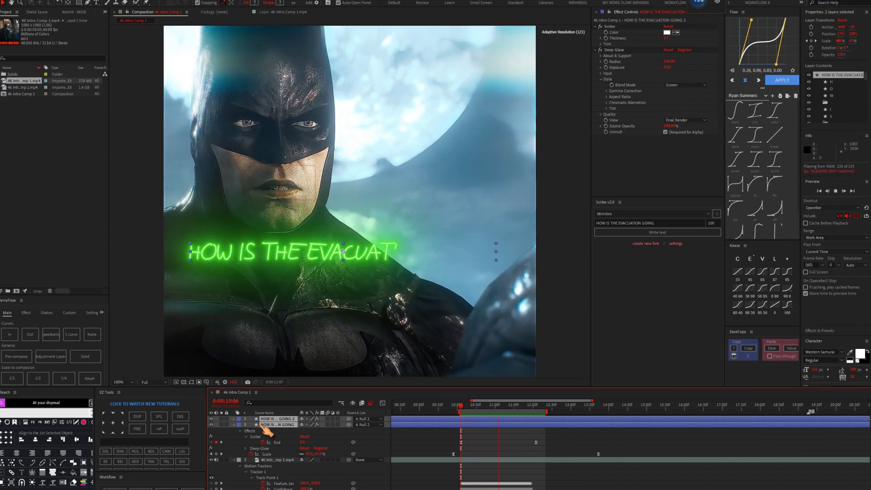
key("space")
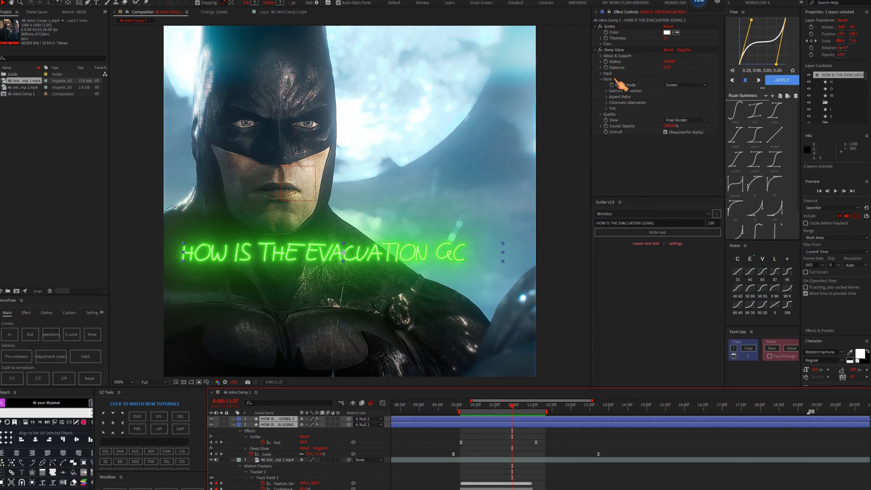
Thicken the handwritten stroke on both text layers and brighten the original text's glow
left_click_drag(668, 39, 666, 39)
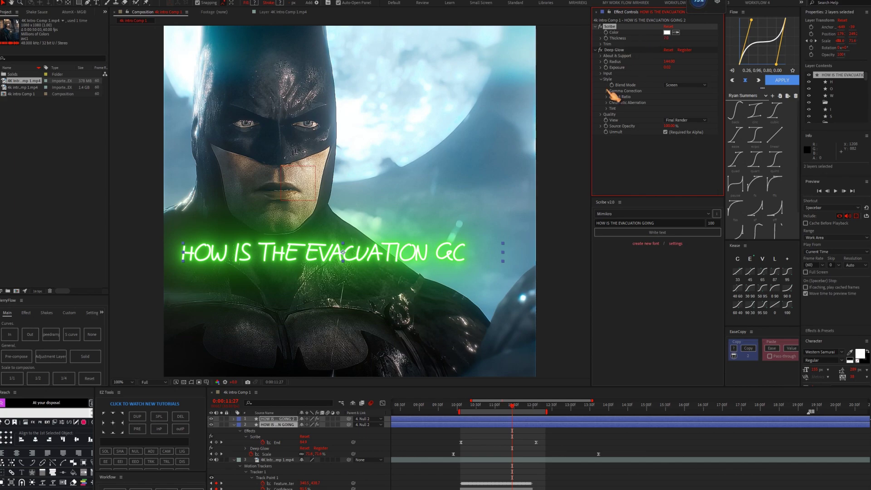
left_click(503, 427)
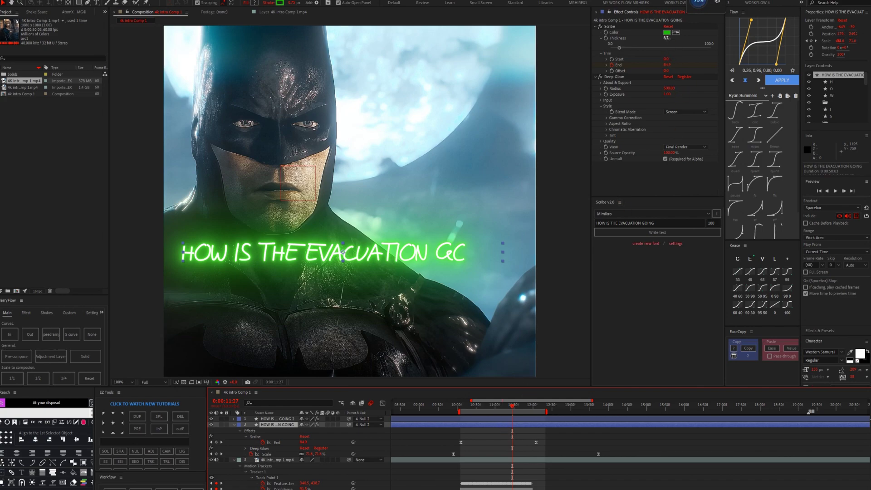
left_click(668, 39)
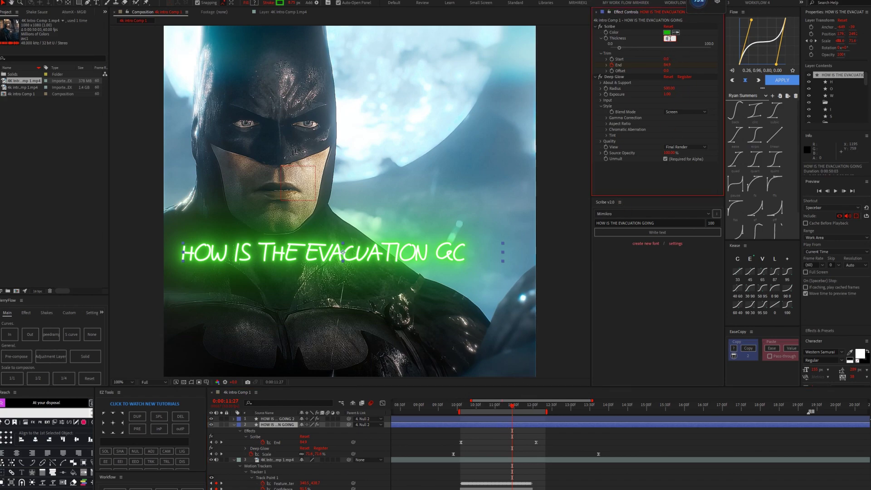
left_click(501, 418)
left_click(666, 38)
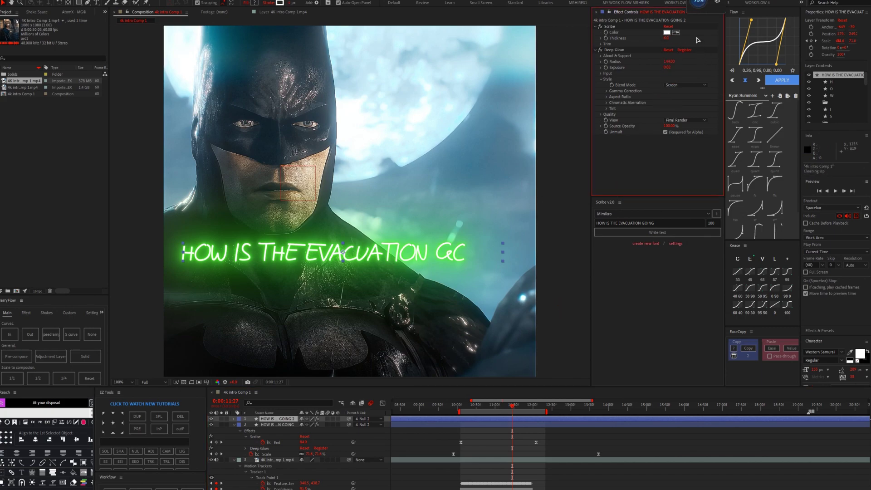
left_click(508, 422)
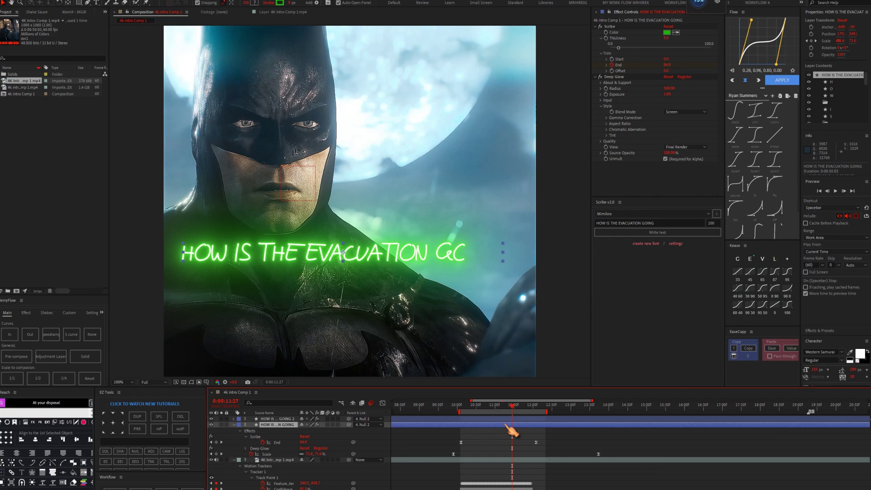
left_click(512, 426)
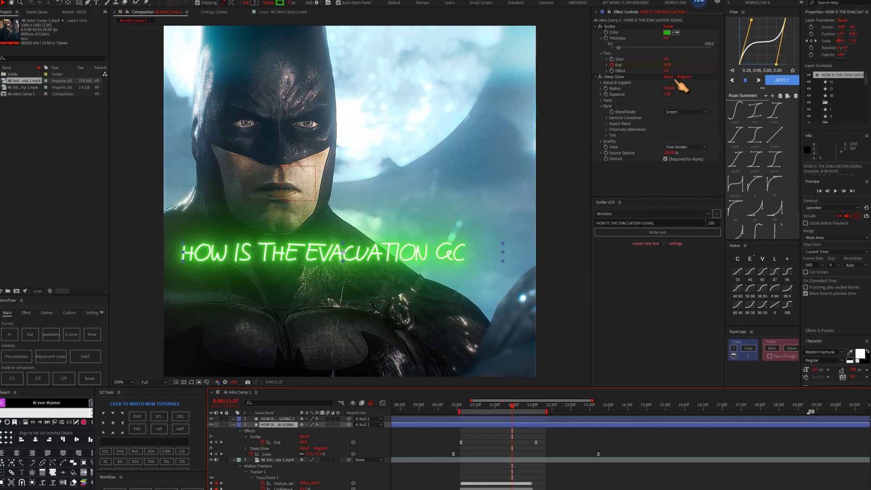
left_click_drag(668, 94, 662, 93)
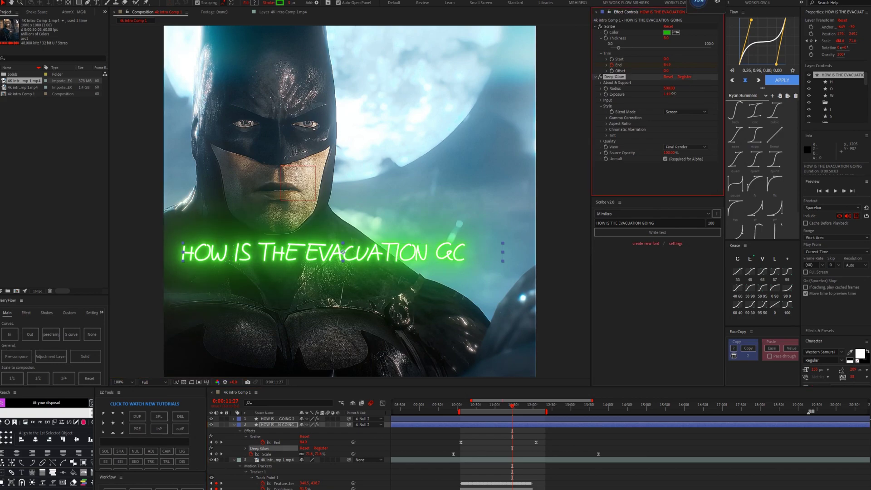
Reset the second copy's Deep Glow, lower its radius to 120, and return to 0:00:10:05
left_click(503, 418)
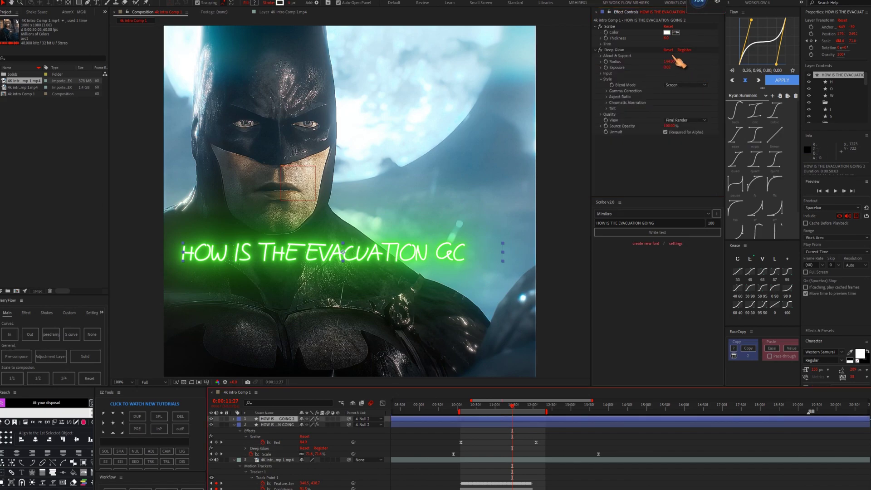
left_click(679, 53)
left_click(669, 50)
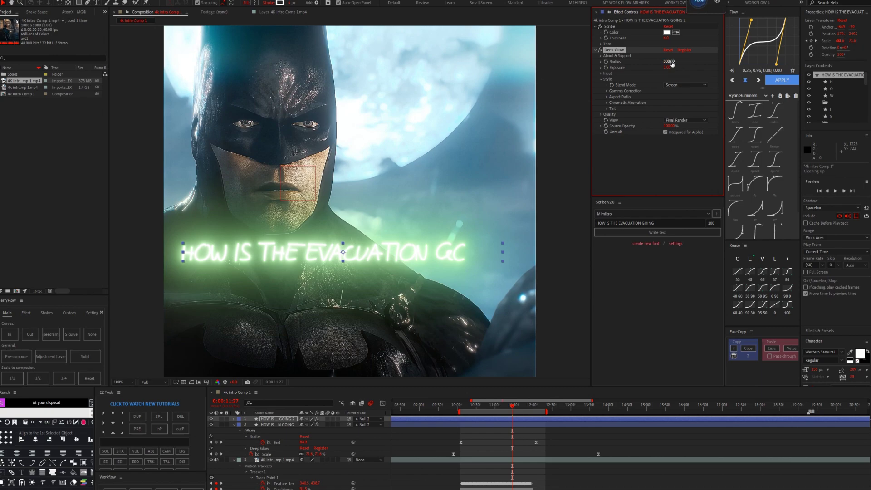
mouse_move(677, 66)
left_mouse_down()
mouse_move(558, 81)
mouse_move(533, 94)
left_mouse_up()
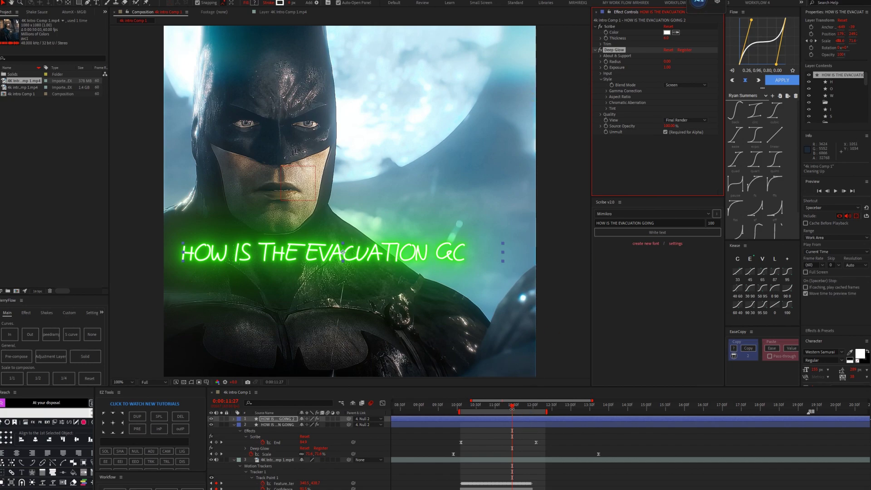
left_click_drag(515, 411, 460, 411)
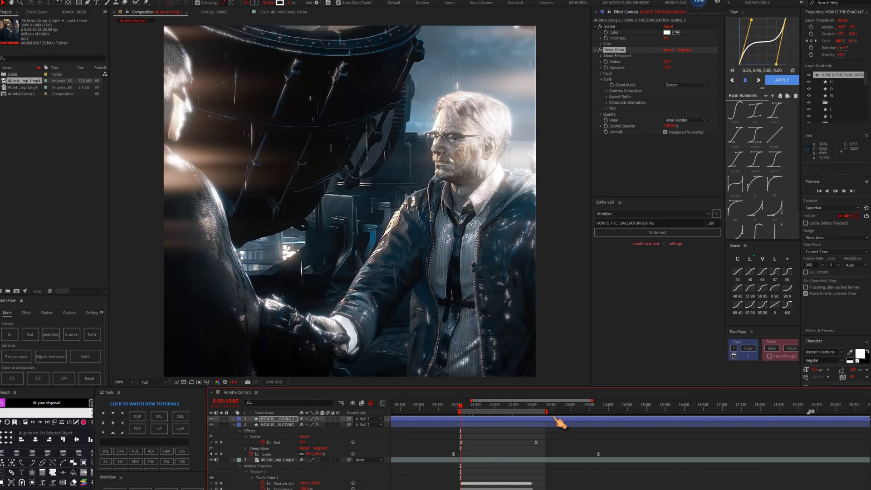
Preview the write-on text, stopping at 0:00:10:50, then precompose the text layers into PreComp
key("space")
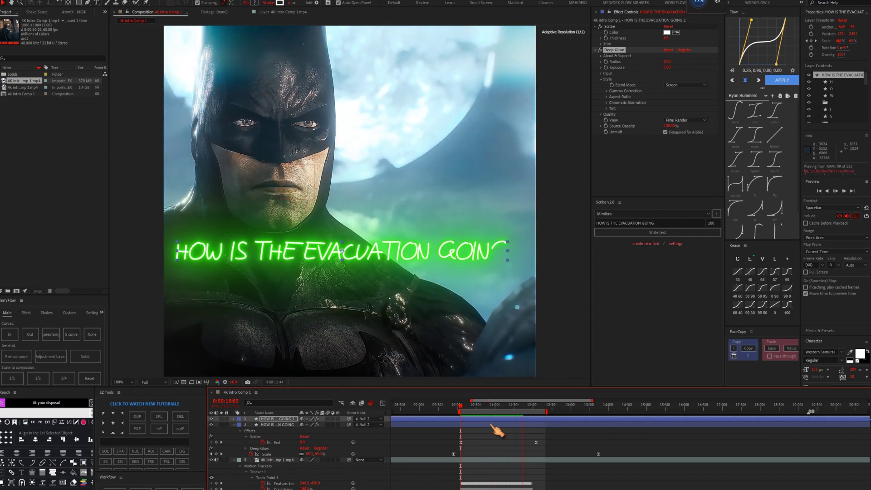
key("space")
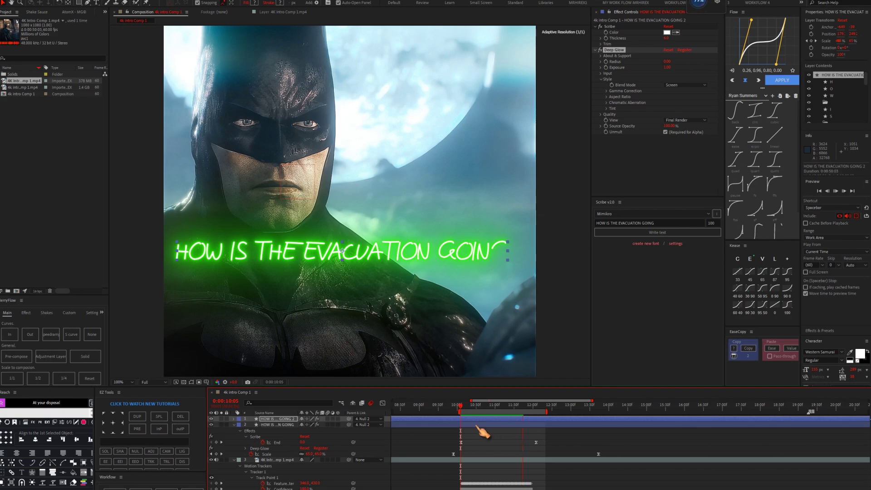
key("space")
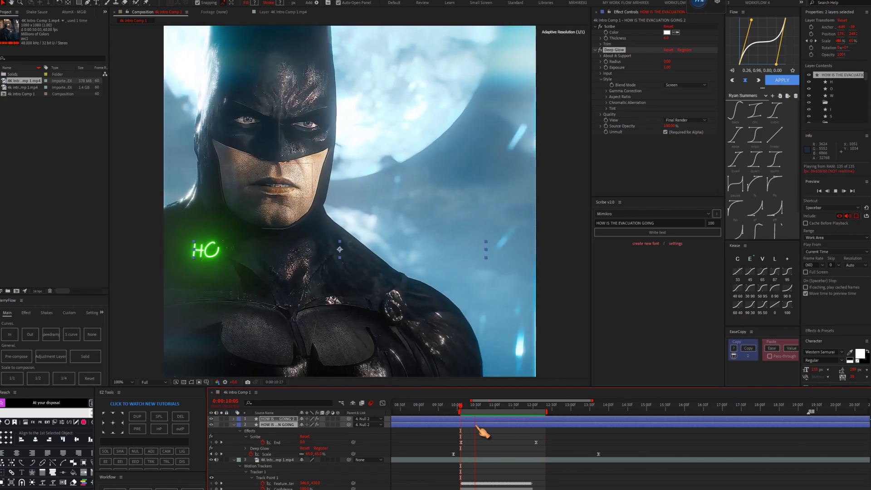
key("space")
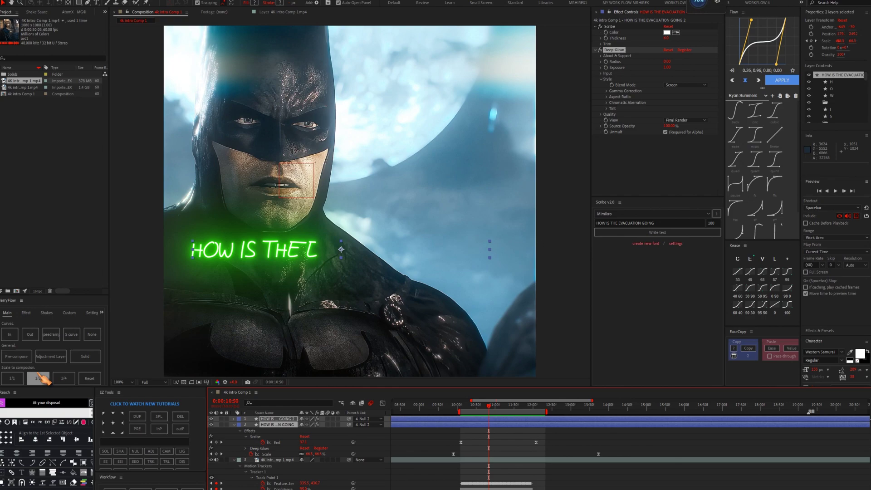
left_click(25, 360)
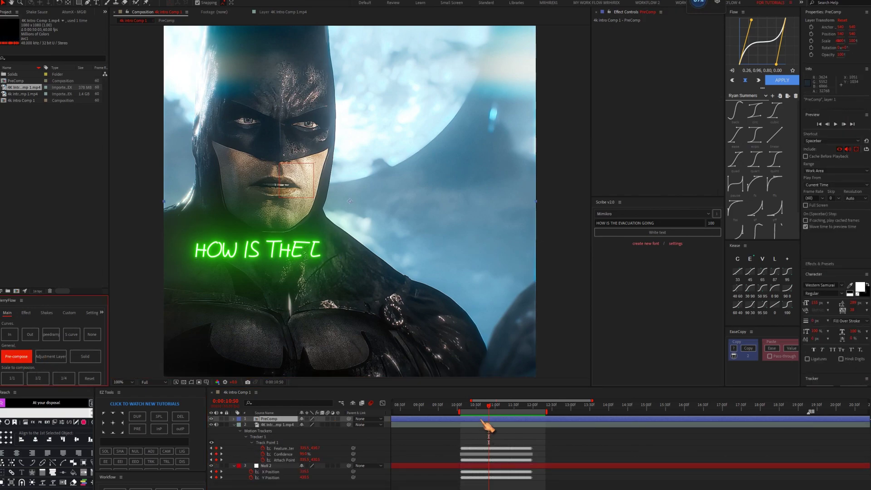
Add a Drop Shadow to PreComp via the 'dr' search and duplicate it as Drop Shadow 2
key("ctrl+space")
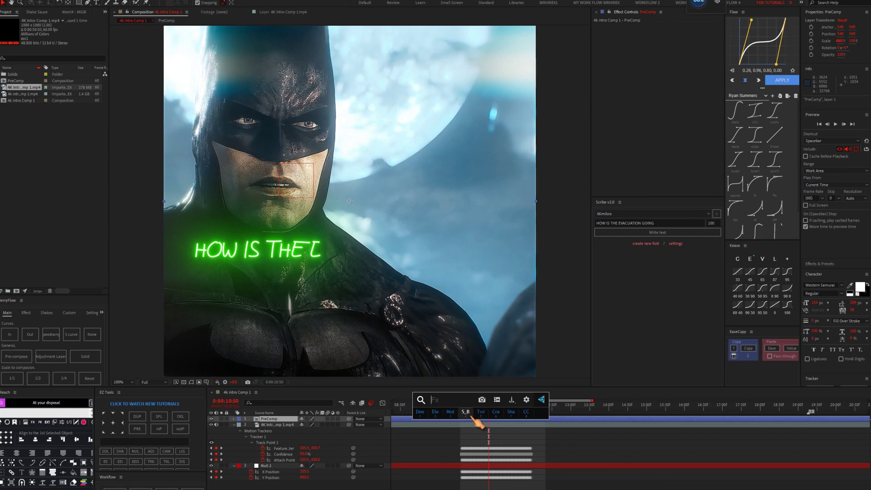
type("dro")
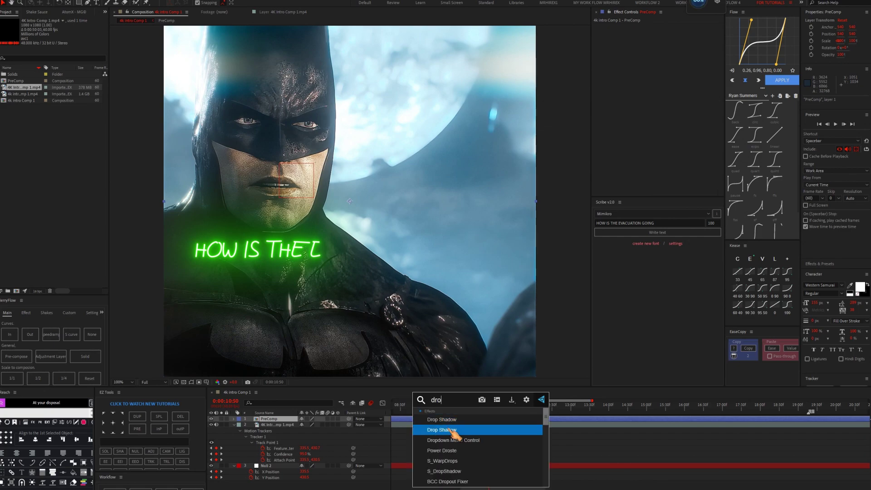
left_click(440, 420)
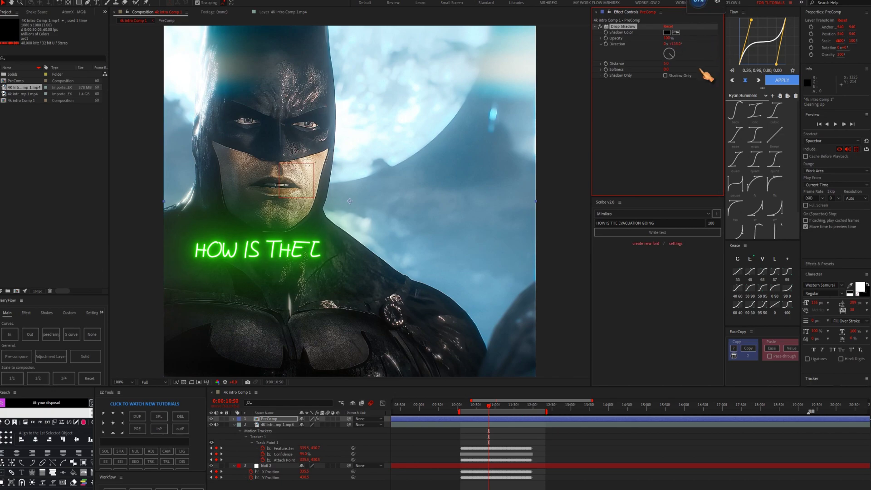
key("ctrl+d")
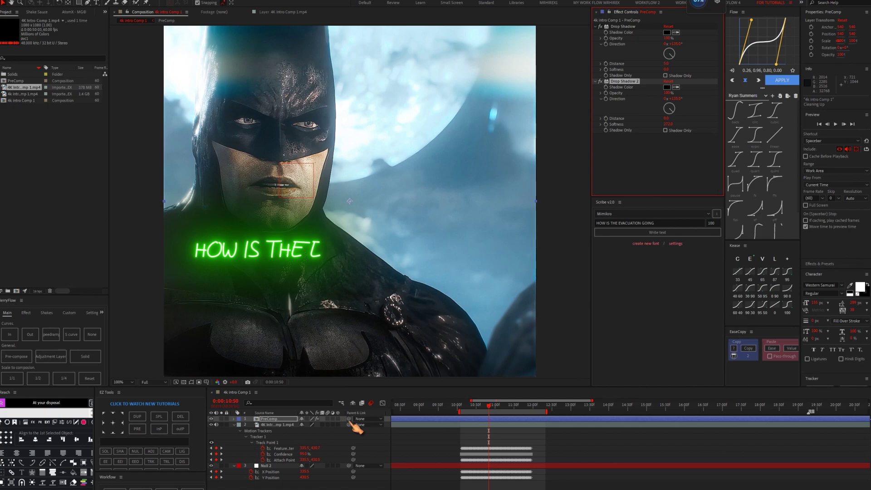
left_click(332, 427)
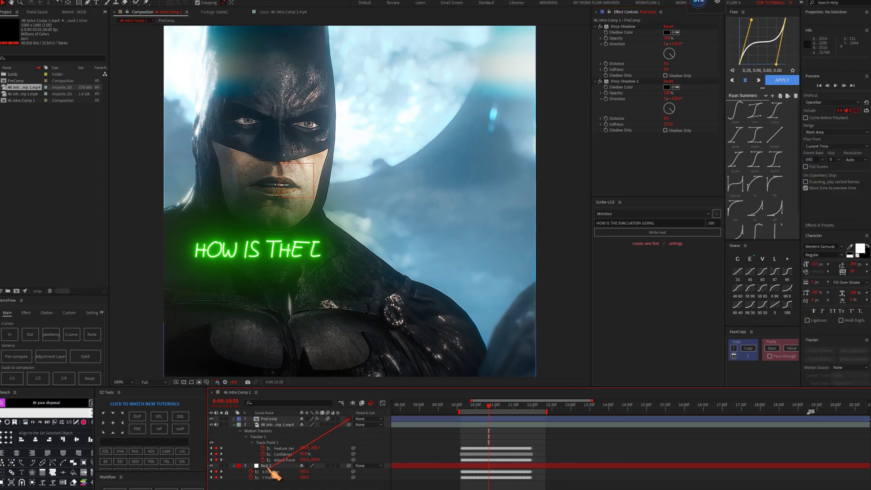
left_click_drag(289, 475, 272, 466)
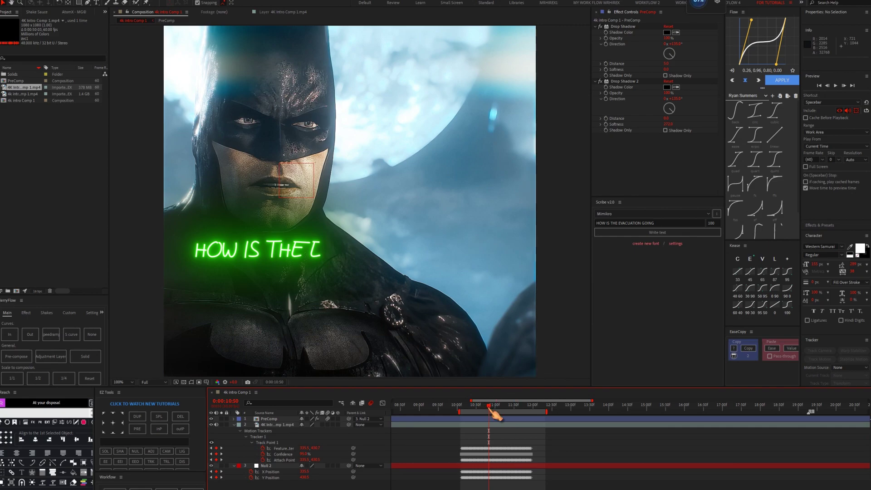
left_click_drag(493, 413, 463, 413)
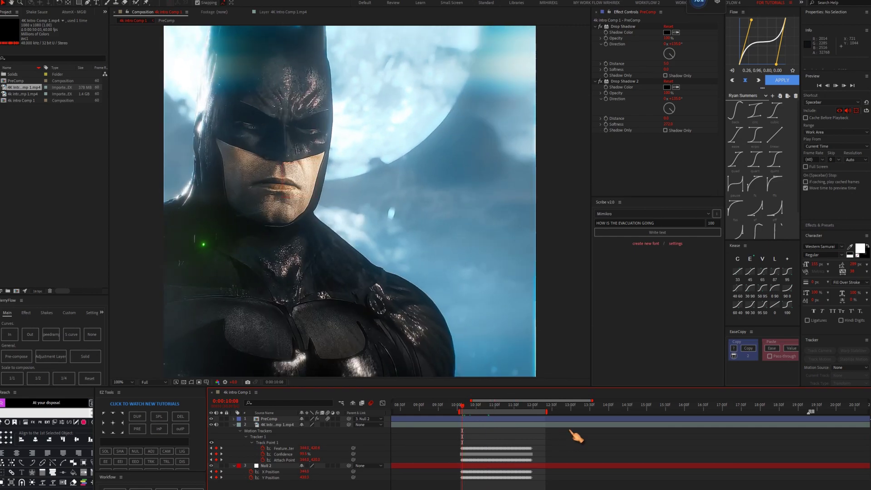
key("space")
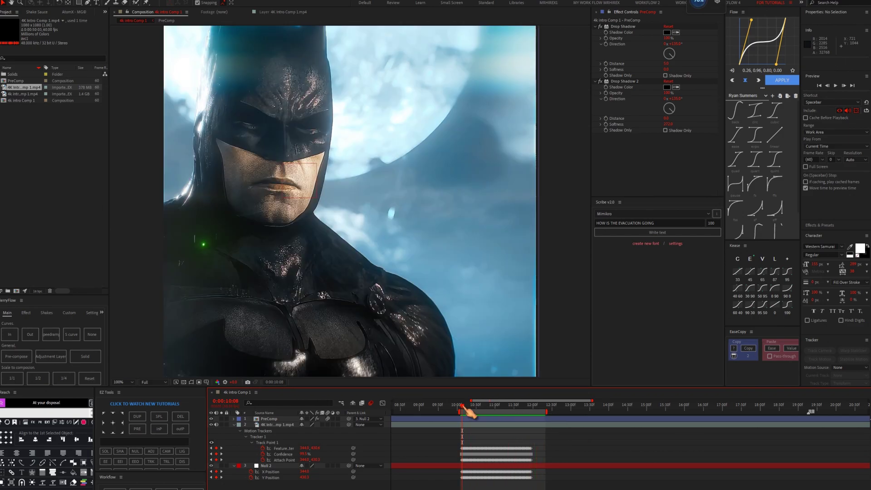
left_click_drag(467, 410, 541, 420)
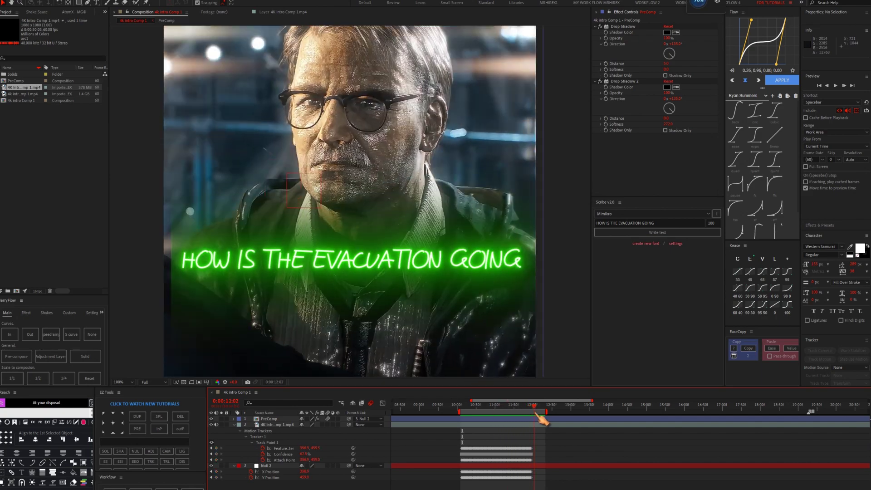
left_click_drag(539, 418, 533, 419)
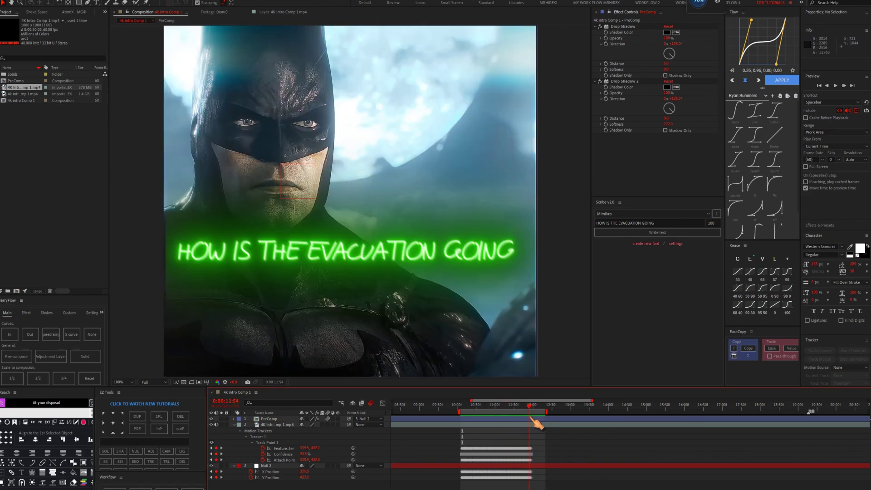
left_click(365, 418)
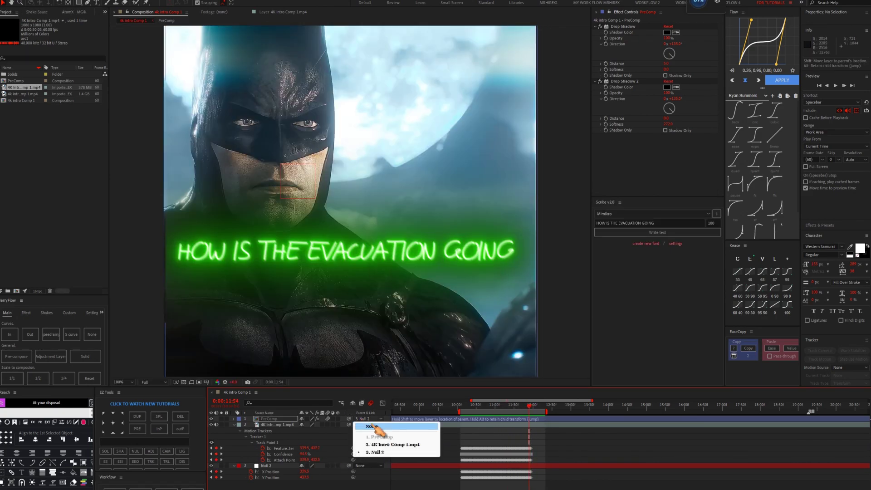
left_click(376, 427)
left_click_drag(533, 416, 471, 403)
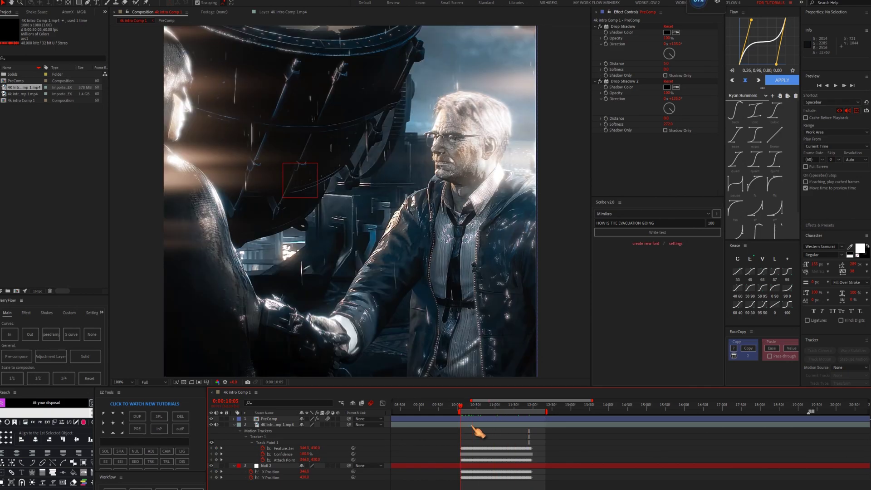
key("space")
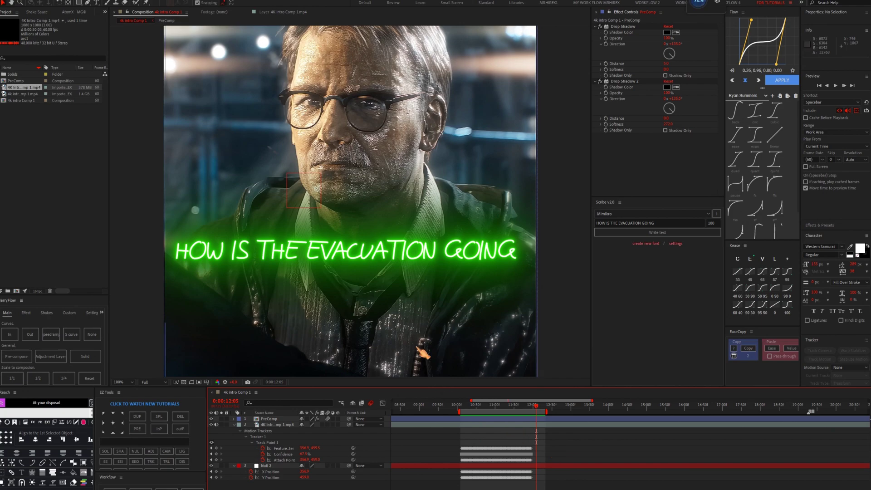
key("comma")
key("comma")
key("comma")
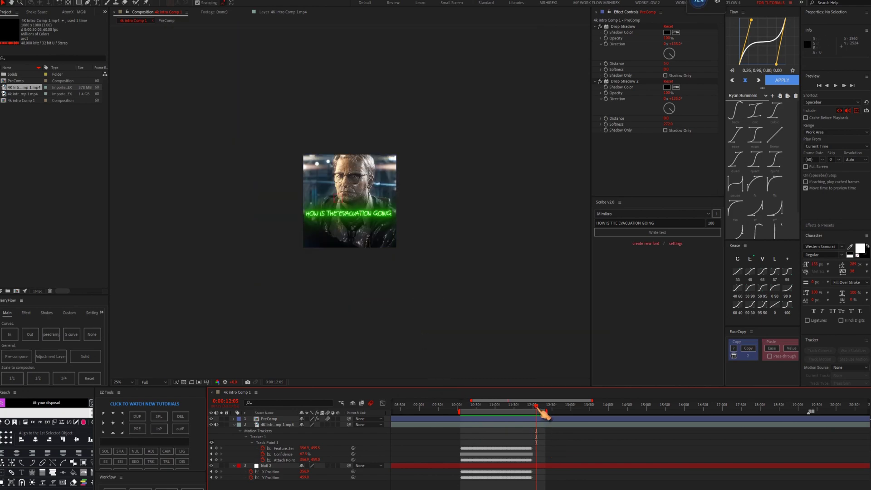
Rewind to 0:00:10:45, zoom the viewer to 100%, and bring up quick effect search for PreComp
mouse_move(539, 409)
left_mouse_down()
mouse_move(488, 417)
mouse_move(506, 420)
left_mouse_up()
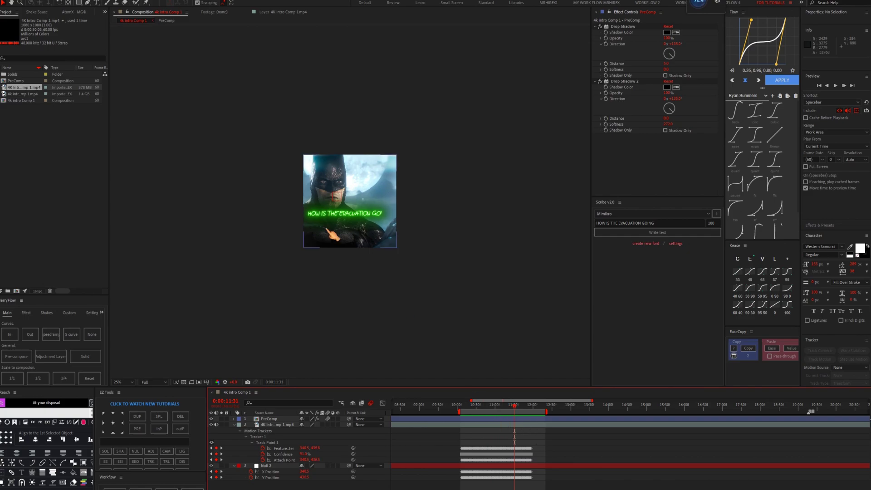
scroll(333, 234, "up", 2)
scroll(335, 239, "up", 2)
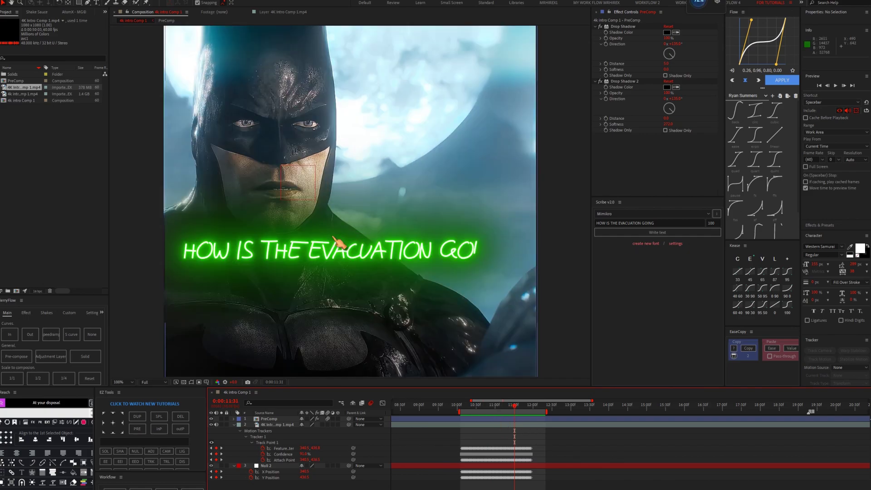
left_click(260, 420)
key("ctrl+space")
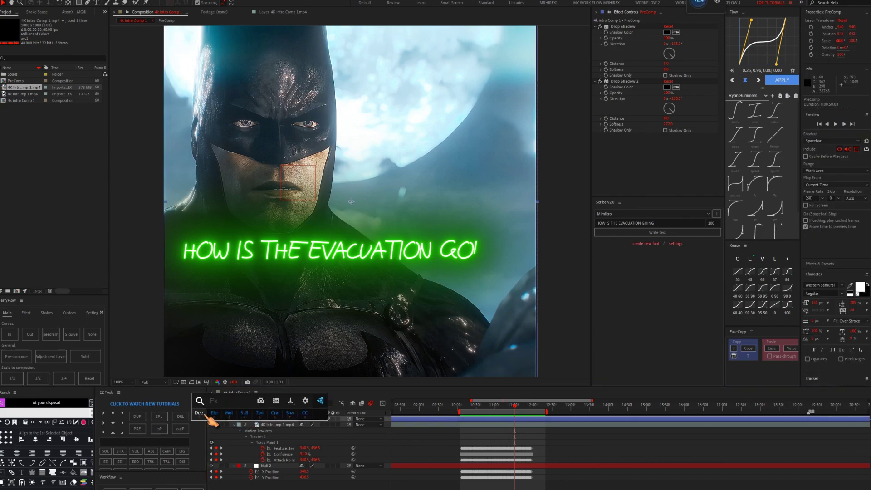